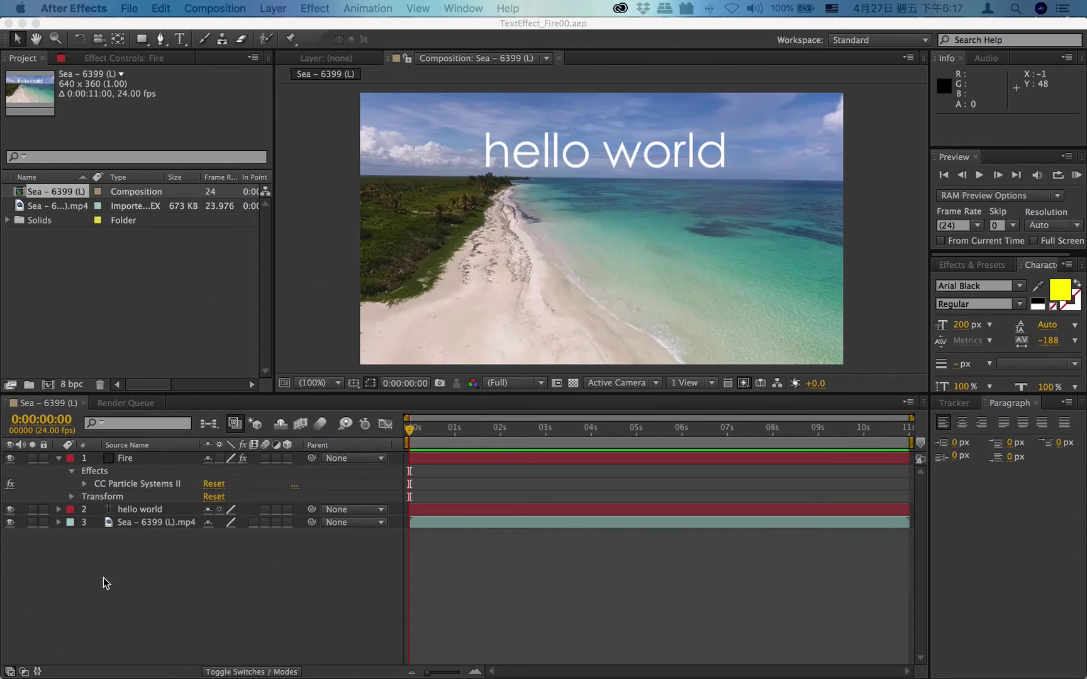
Step: Expand the Fire layer's CC Particle Systems II and its Producer group to show Position 150.0,95.0
left_click(86, 488)
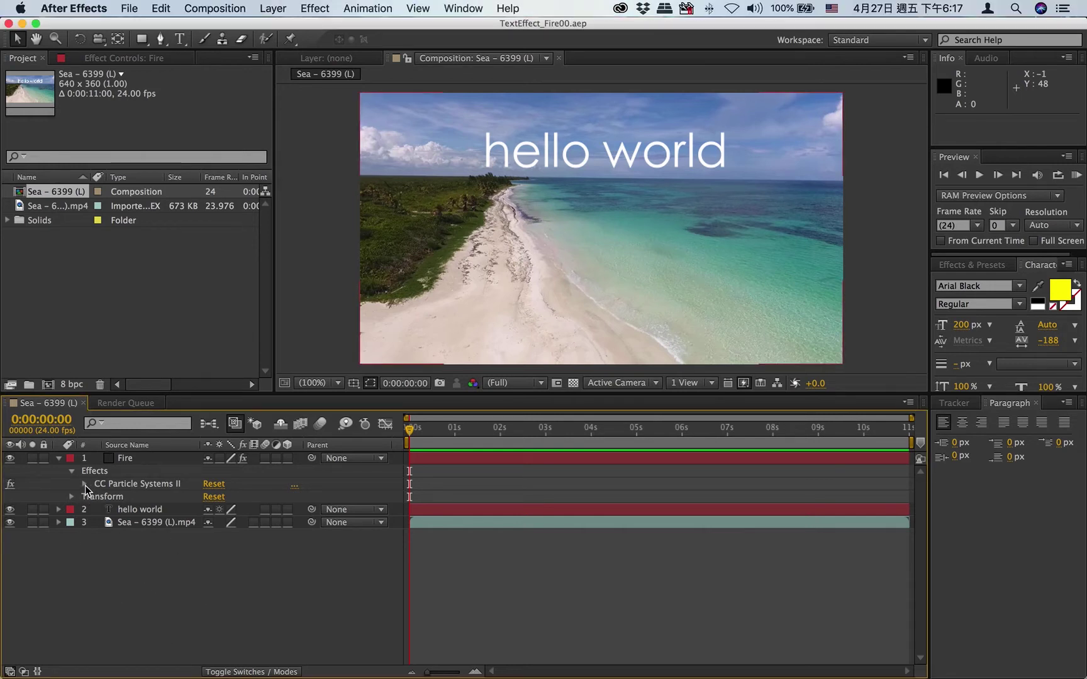
left_click(85, 484)
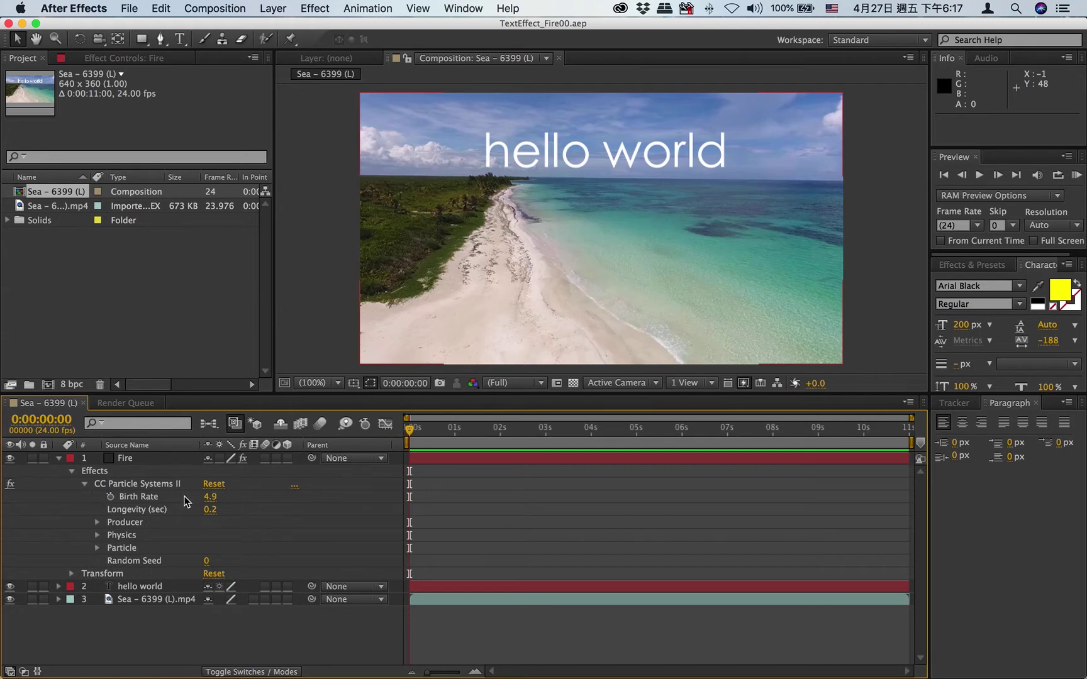
left_click(97, 523)
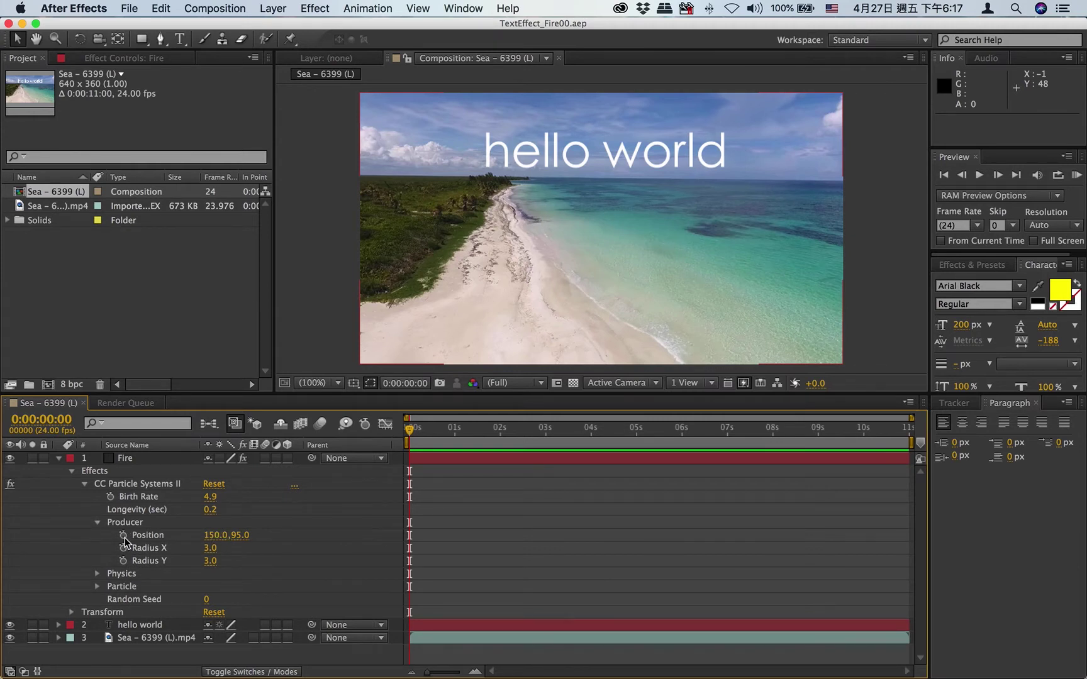
Step: Keyframe the fire Producer Position from 150.0,95.0 at 0s to 489.0,95.0 at 7s
left_click(123, 536)
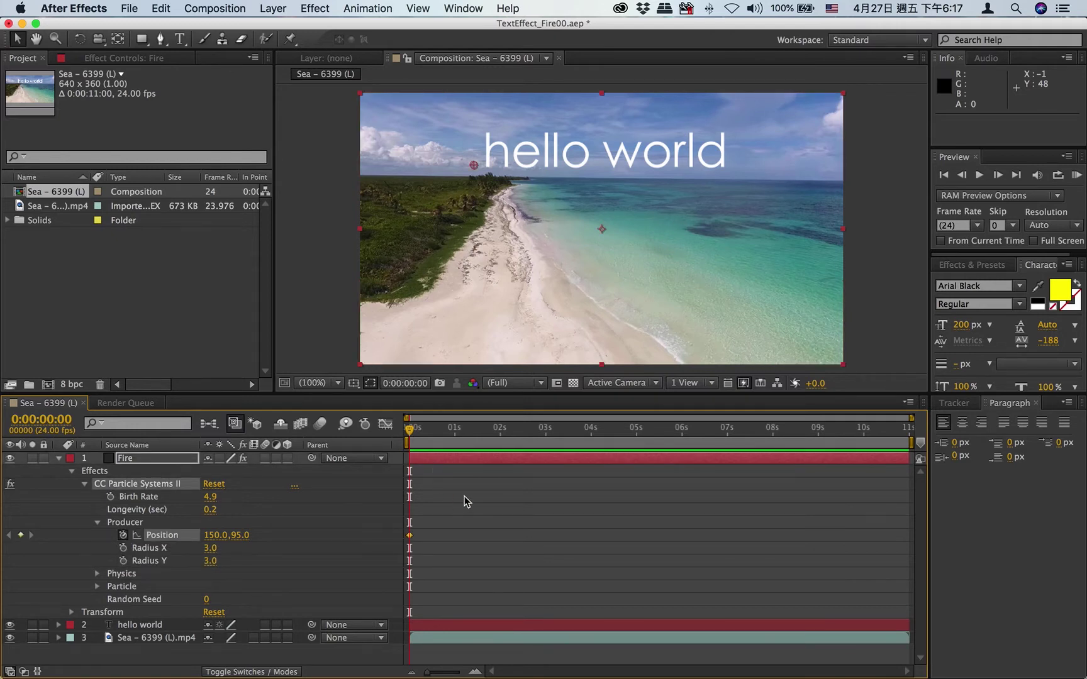
left_click_drag(417, 432, 721, 439)
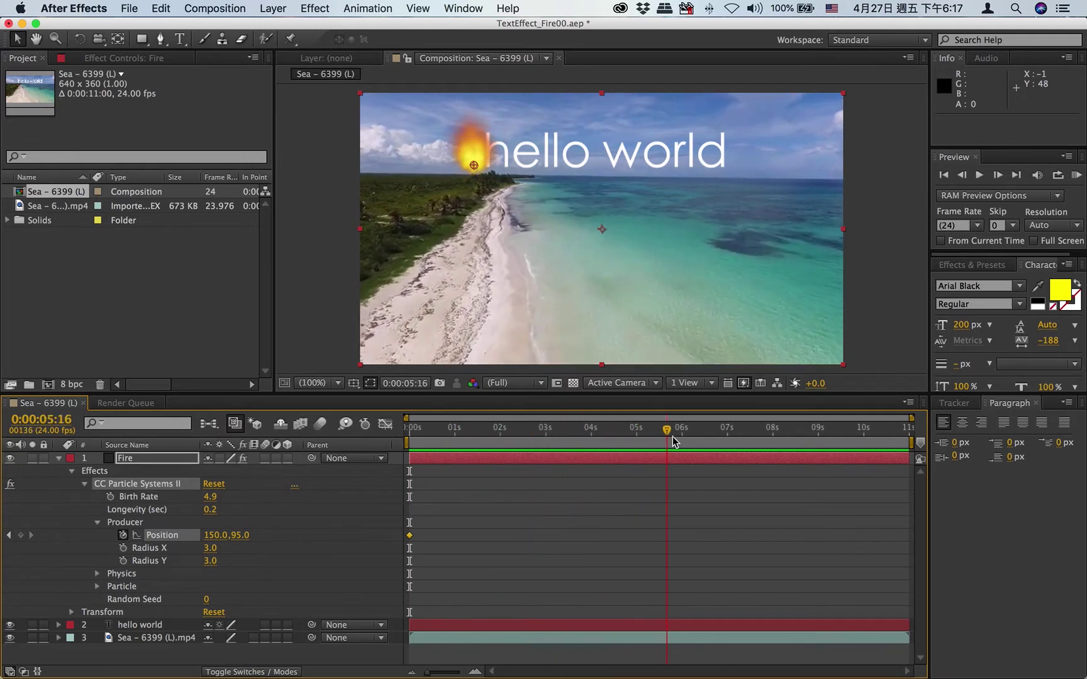
left_click_drag(721, 439, 727, 440)
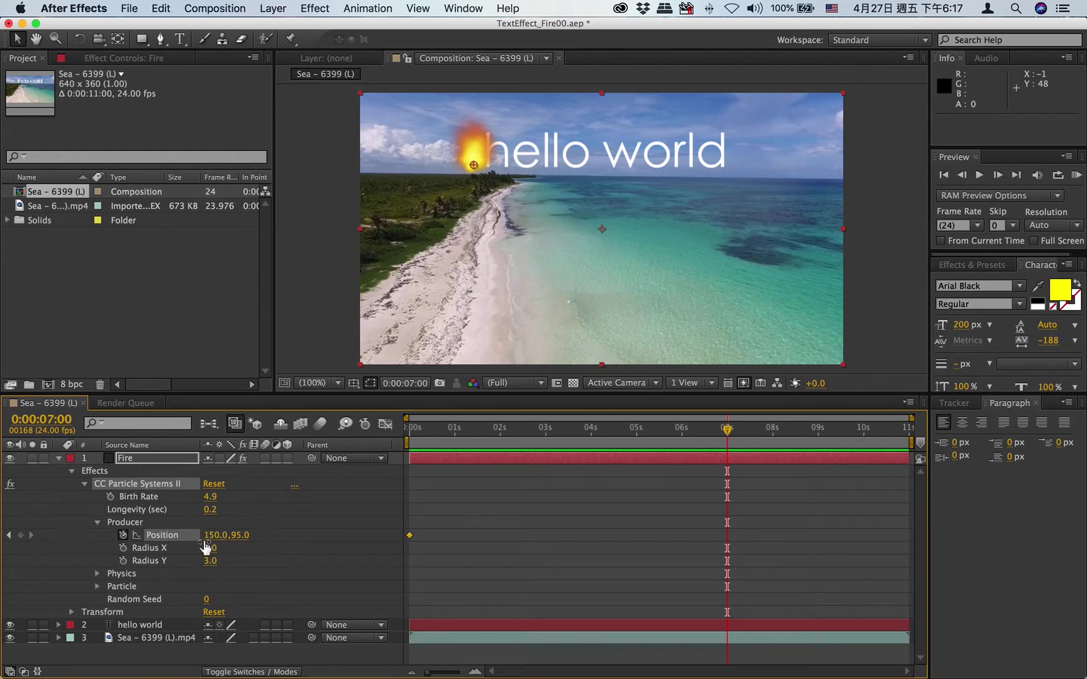
left_click_drag(208, 535, 466, 538)
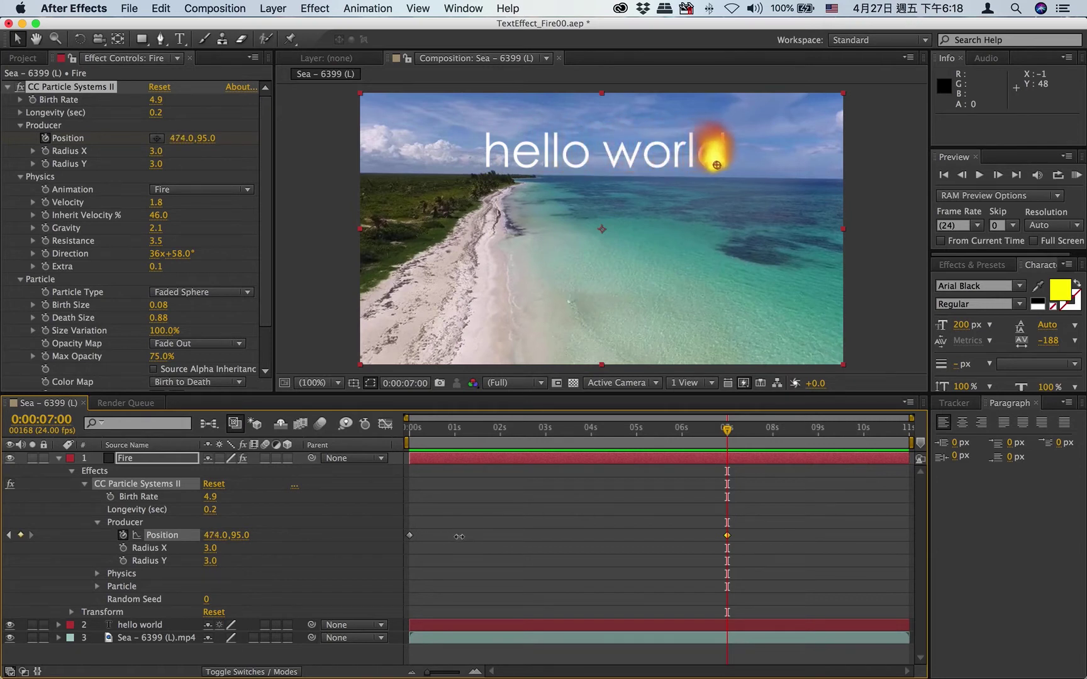
left_click_drag(465, 538, 470, 537)
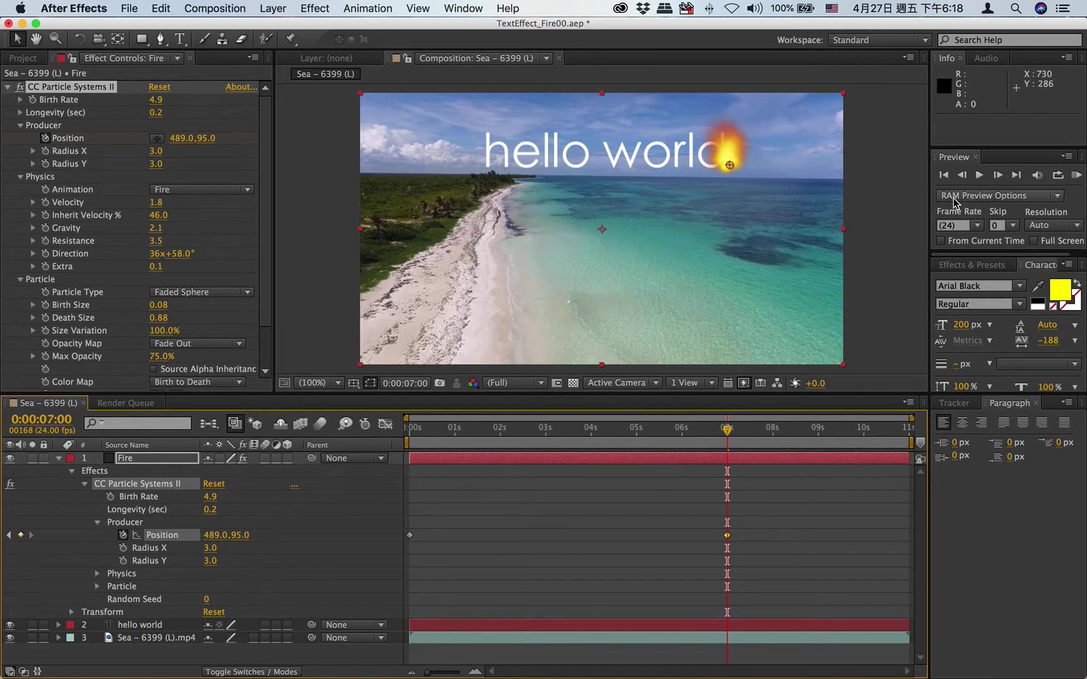
left_click(943, 177)
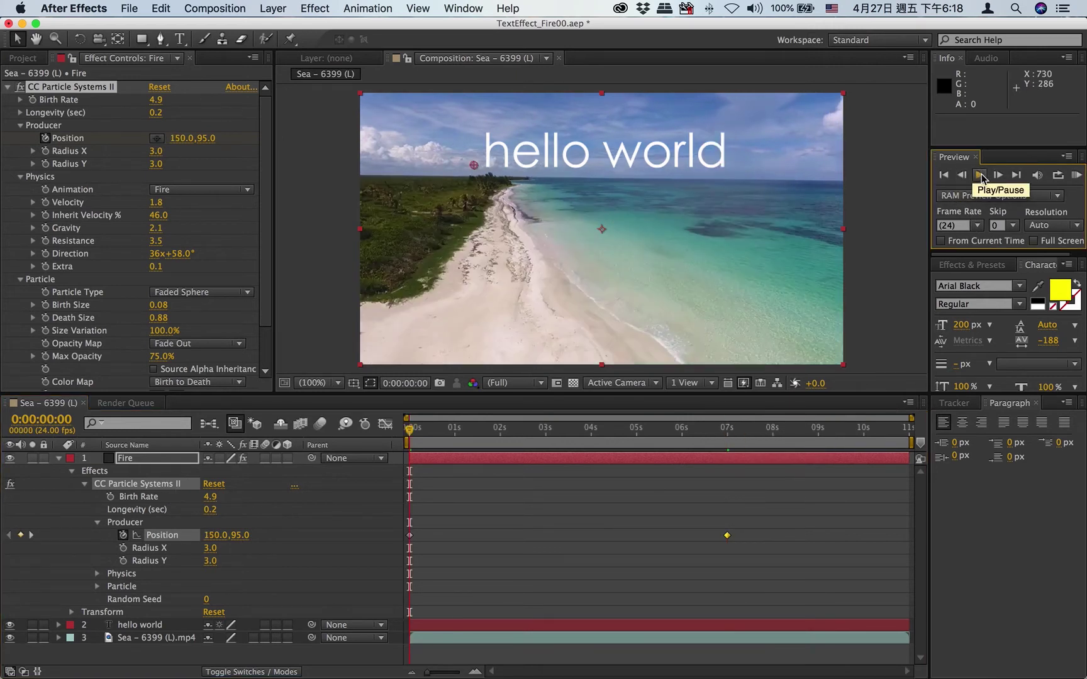
left_click(980, 176)
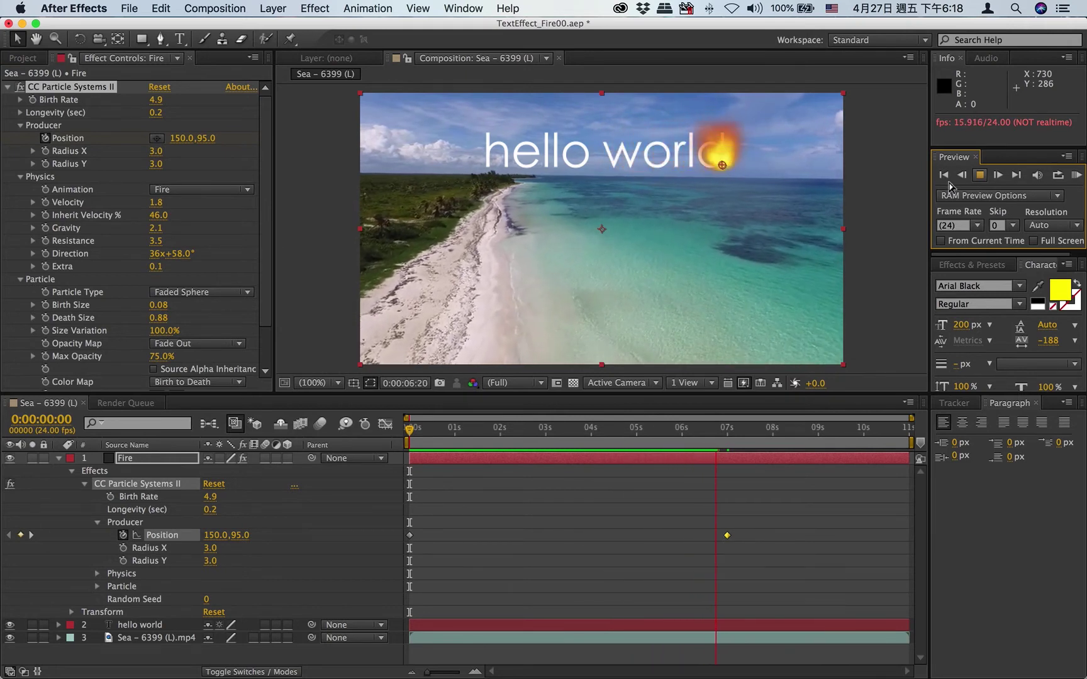
left_click(952, 190)
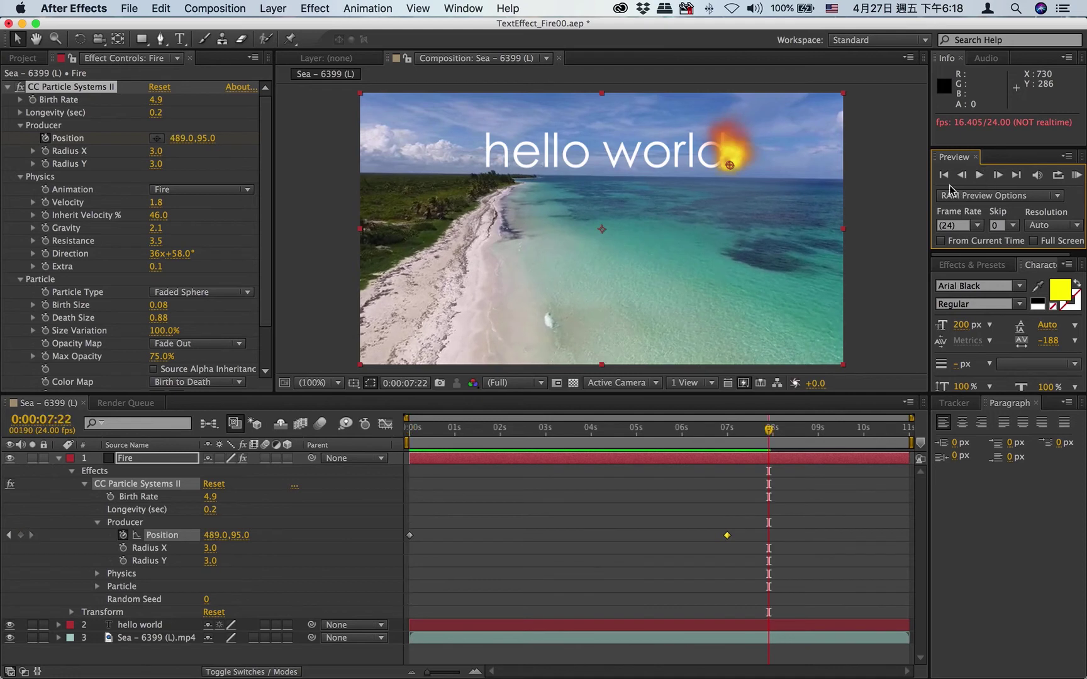
left_click(943, 175)
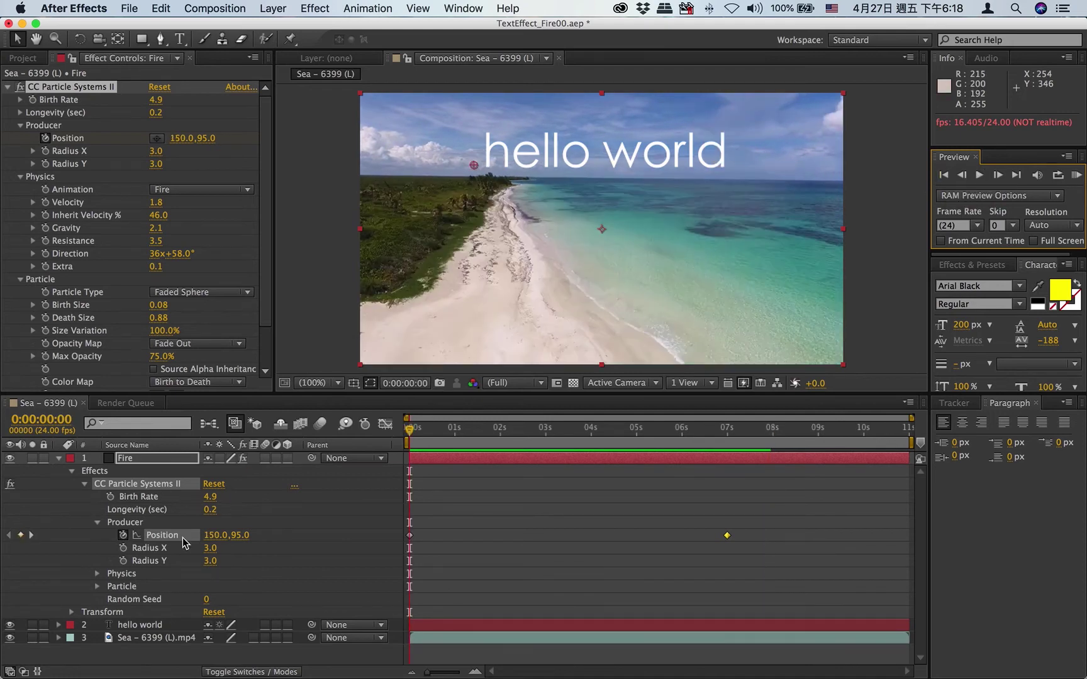
left_click(136, 498)
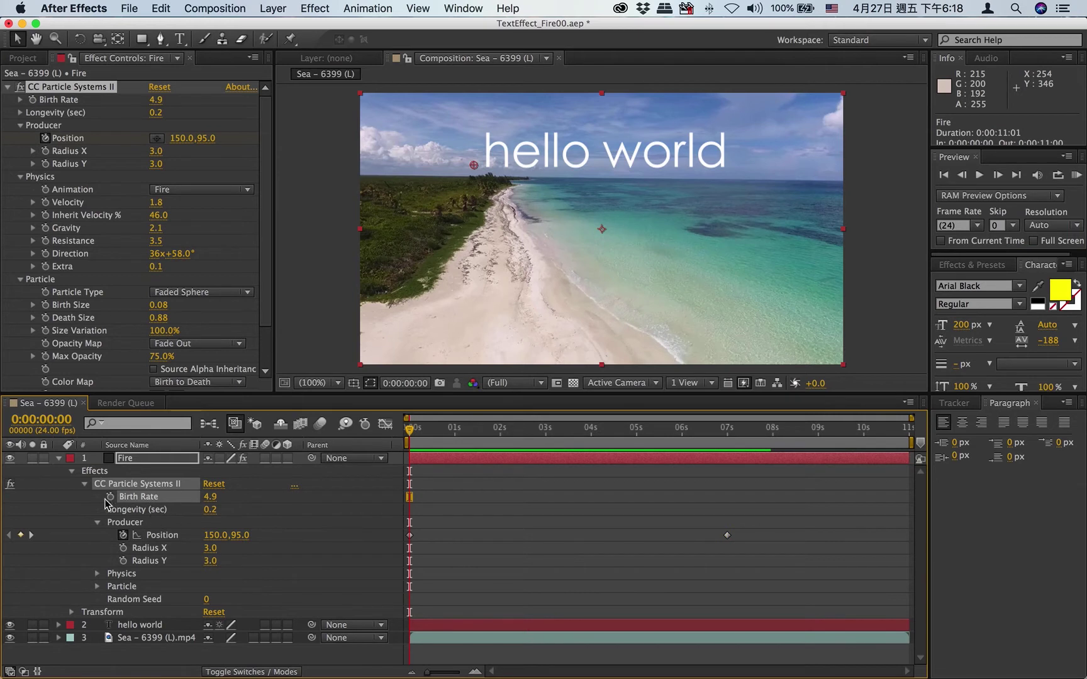
Step: Add Birth Rate keyframes holding 4.9 at 0s and 7s, then move the time to 9s
mouse_move(409, 429)
left_mouse_down()
mouse_move(430, 430)
mouse_move(395, 439)
left_mouse_up()
left_click(111, 497)
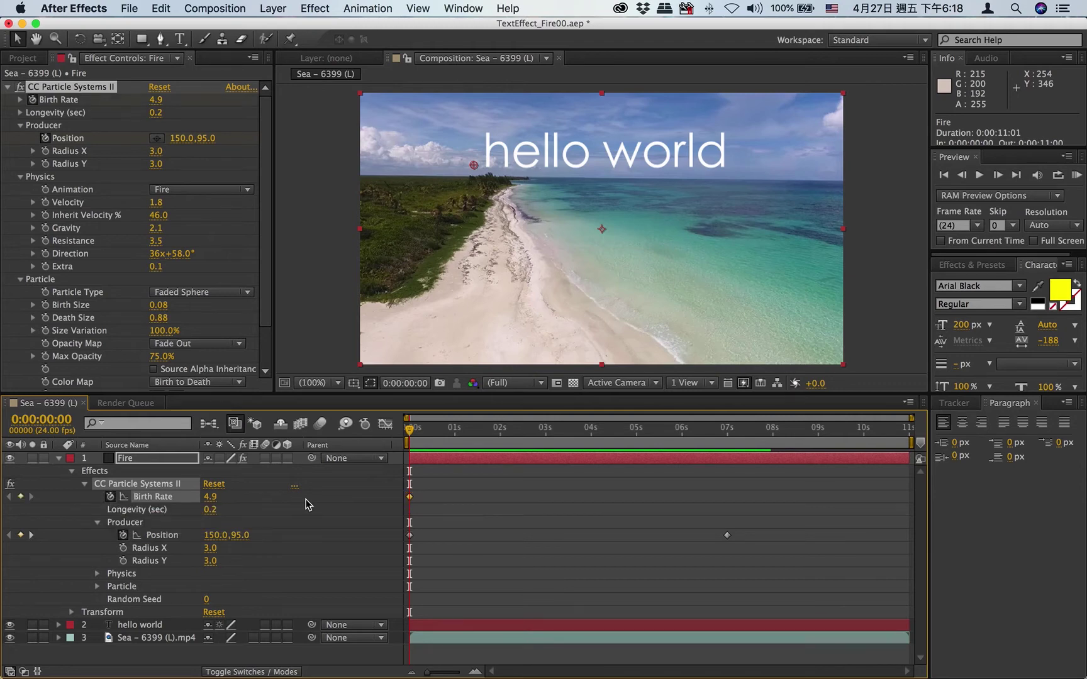
left_click_drag(409, 432, 728, 430)
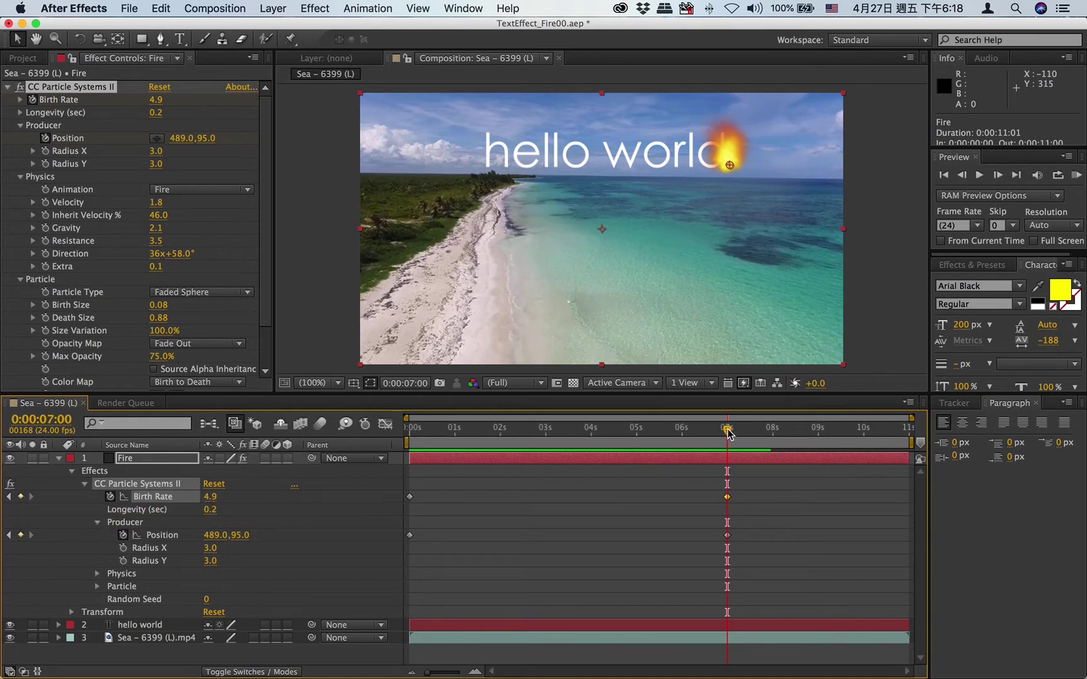
left_click_drag(728, 431, 818, 438)
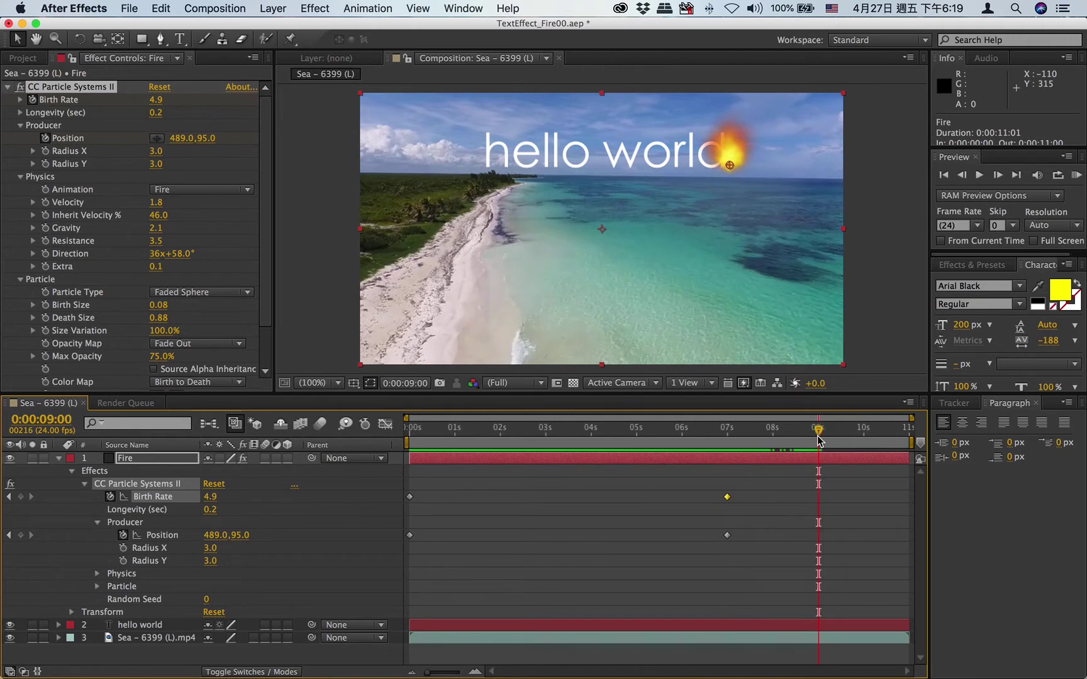
Step: Set Birth Rate to 0.0 at 9s and preview the fire dying out past the final d
left_click(209, 496)
type("0.8")
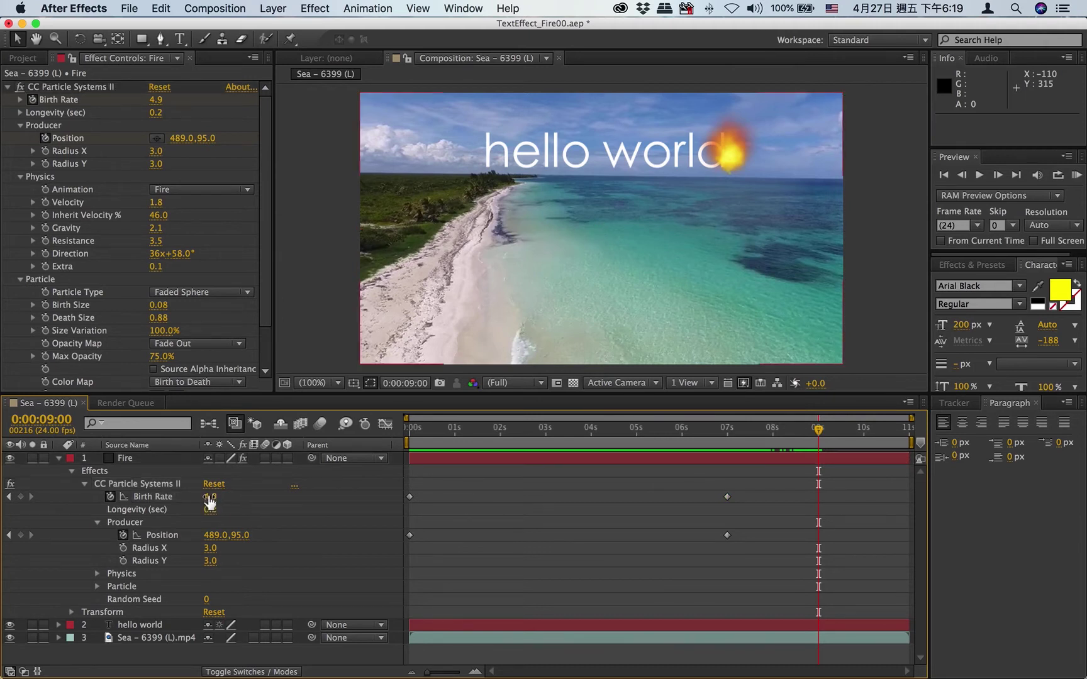
key("Return")
left_click_drag(178, 496, 164, 496)
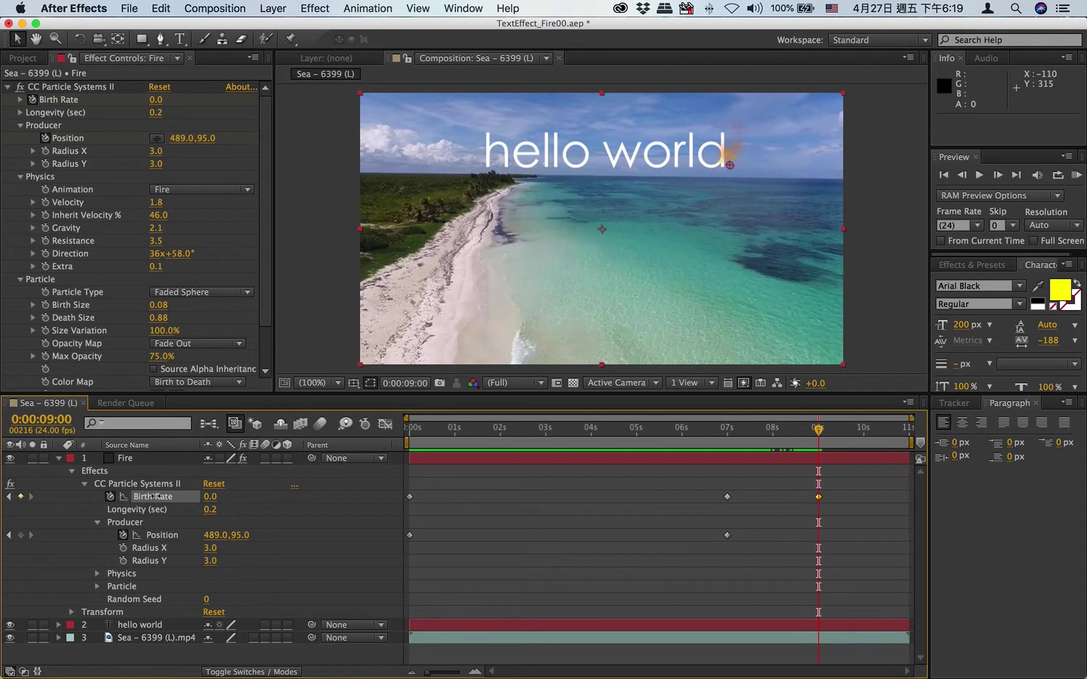
key("Return")
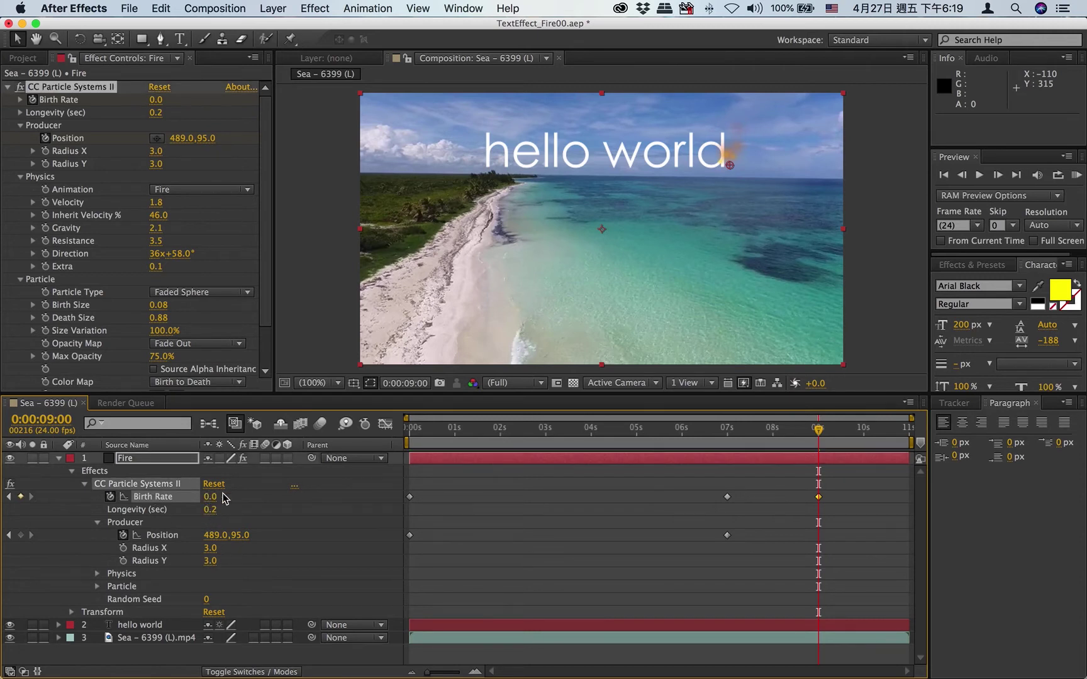
left_click(978, 175)
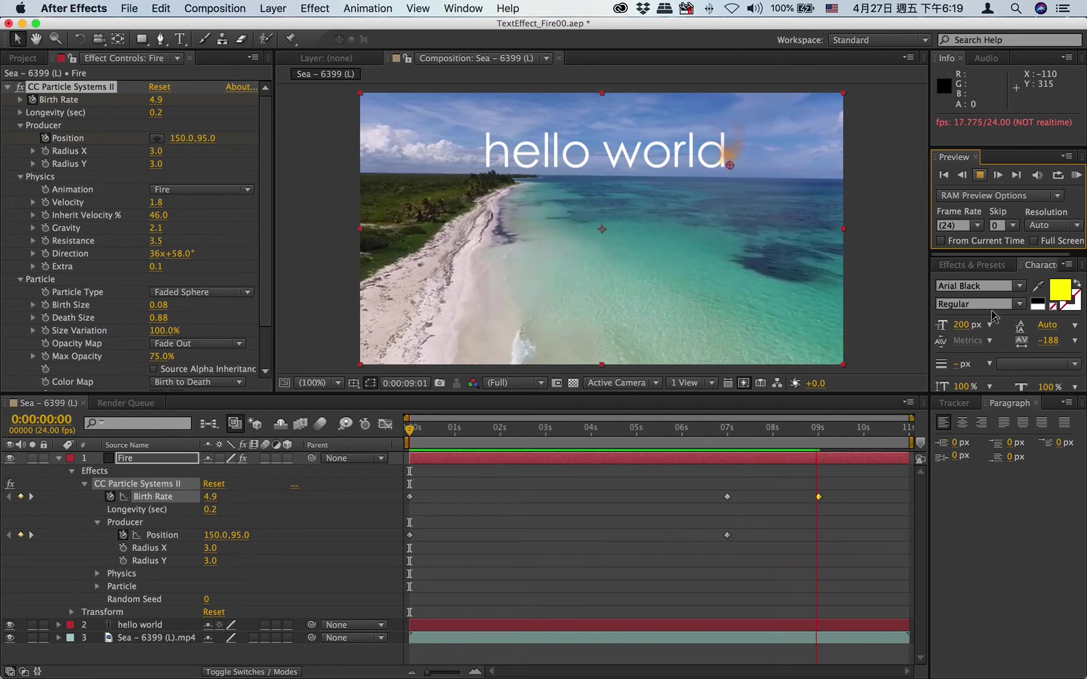
Step: Stop the preview at the first frame, collapse the Fire layer and turn off its visibility
left_click(979, 175)
left_click(943, 177)
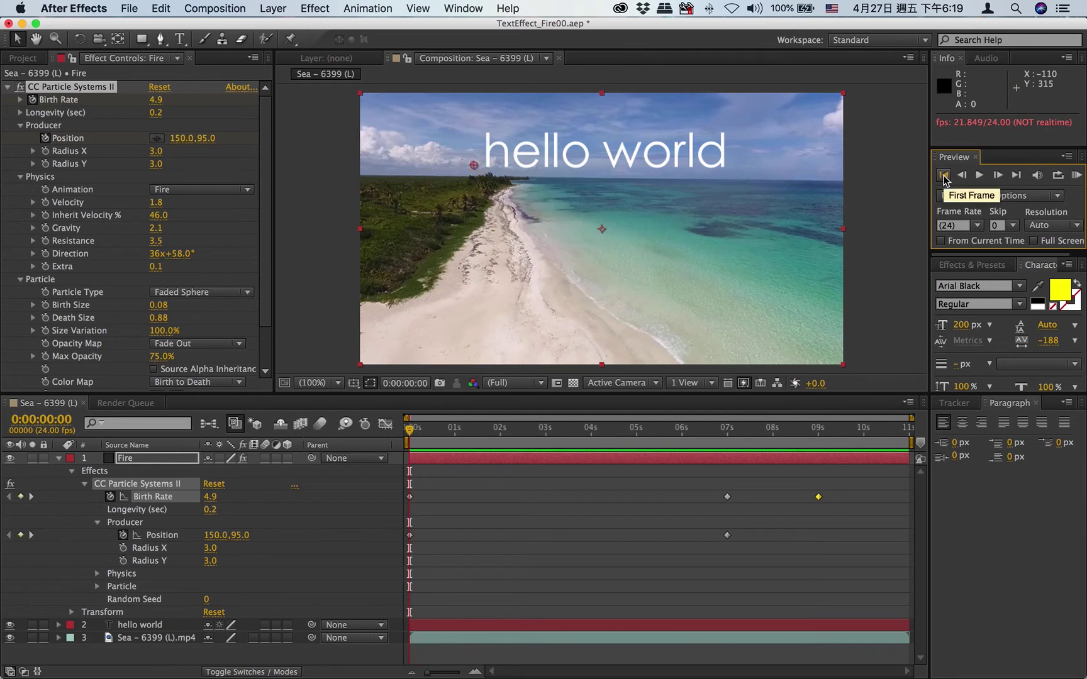
left_click(72, 472)
left_click(59, 459)
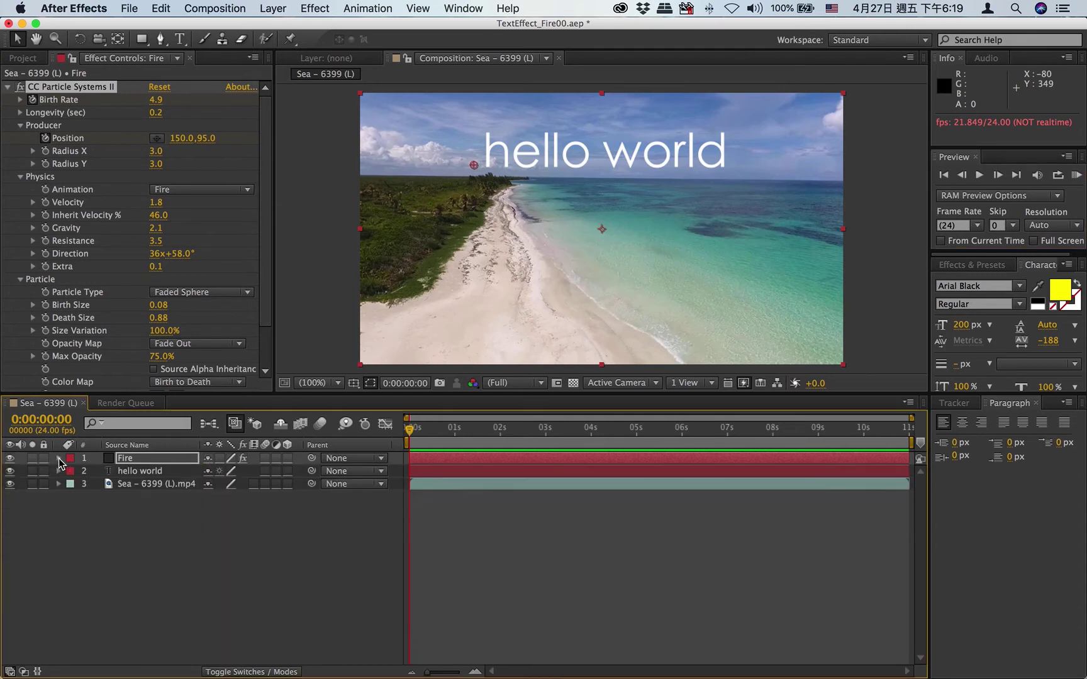
left_click(9, 461)
left_click(121, 524)
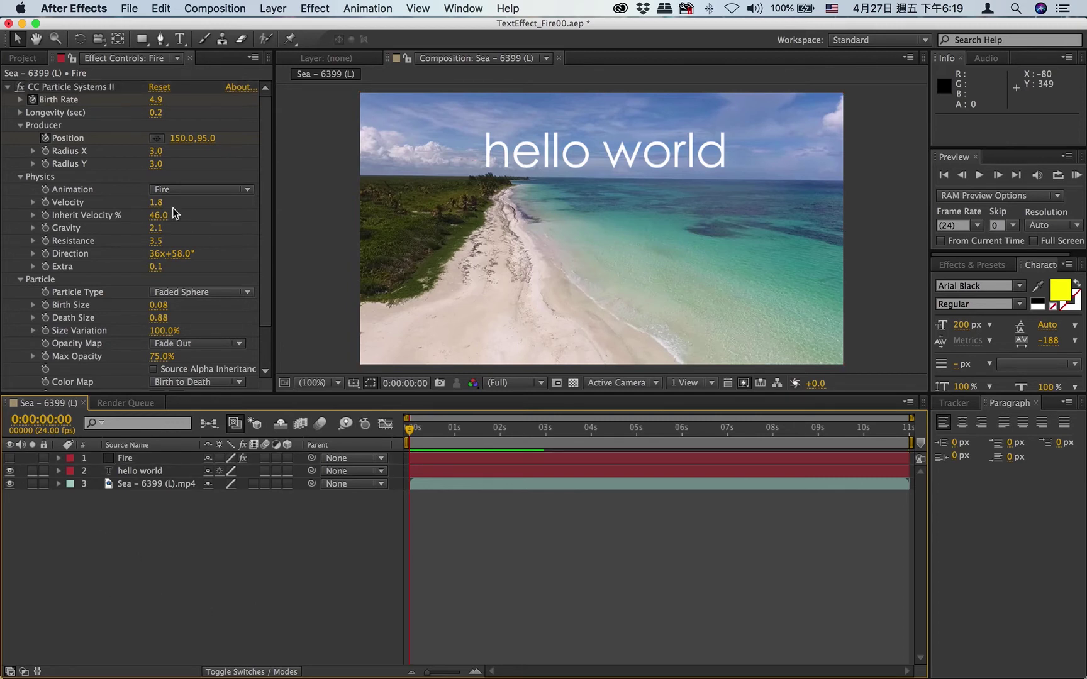
left_click(143, 40)
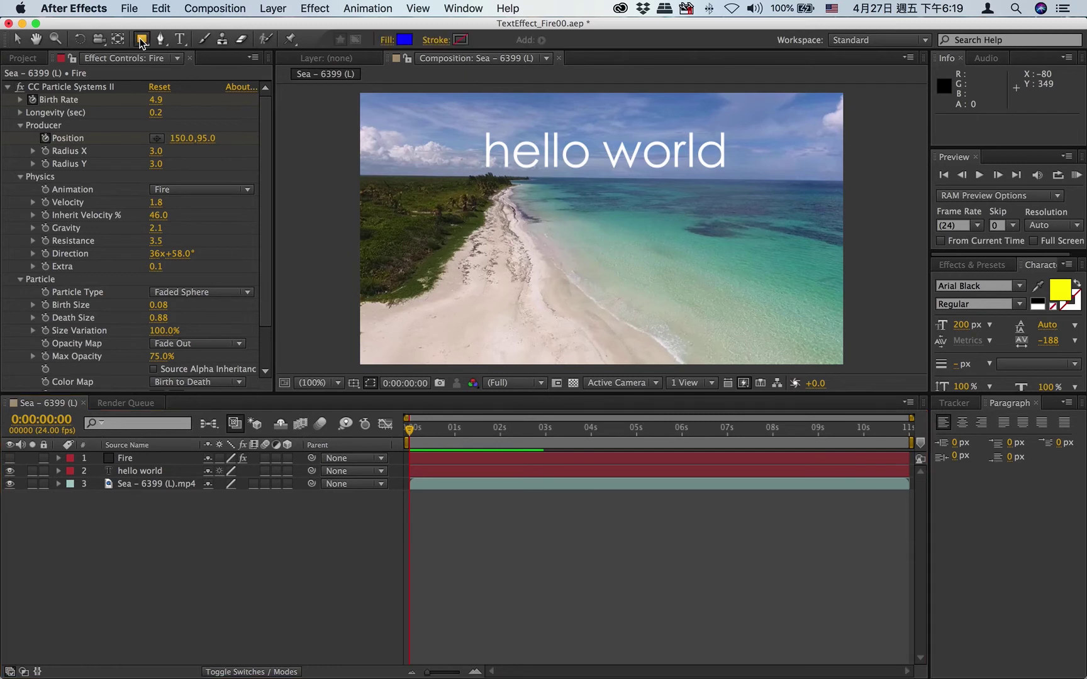
Step: Draw a blue rectangle over 'hello world' and move Shape Layer 1 below the Fire layer
mouse_move(479, 126)
left_mouse_down()
mouse_move(628, 168)
mouse_move(731, 173)
left_mouse_up()
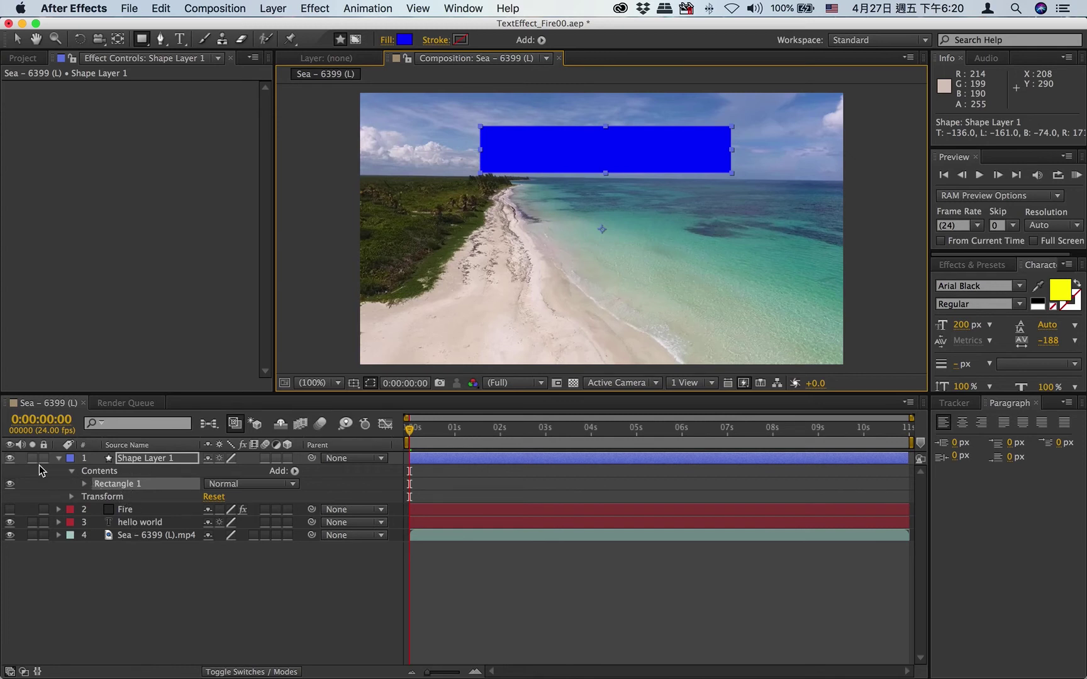
left_click_drag(144, 463, 145, 519)
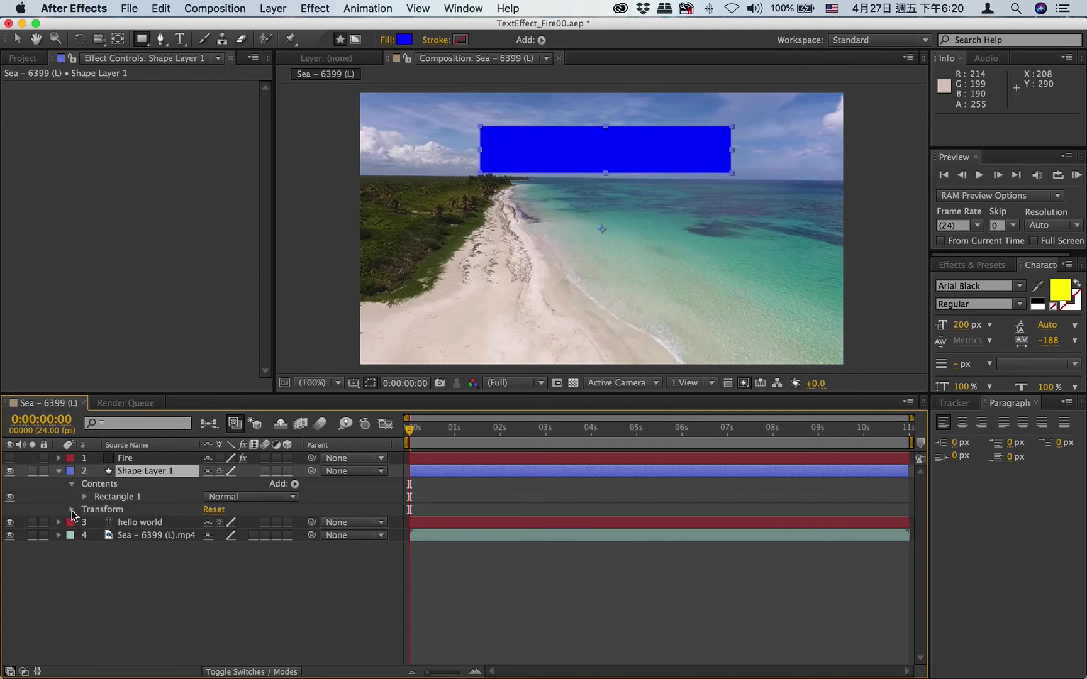
left_click(72, 510)
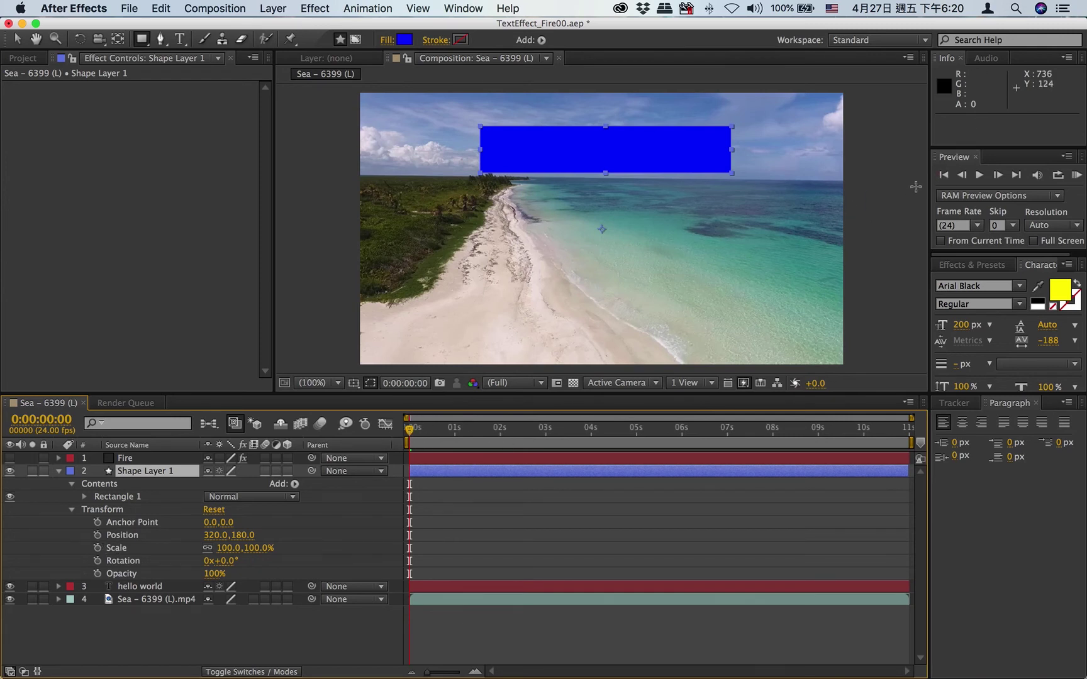
Step: Keyframe the rectangle's Position from 320,180 at 0s to 651,180 at 7s and preview it
left_click(943, 185)
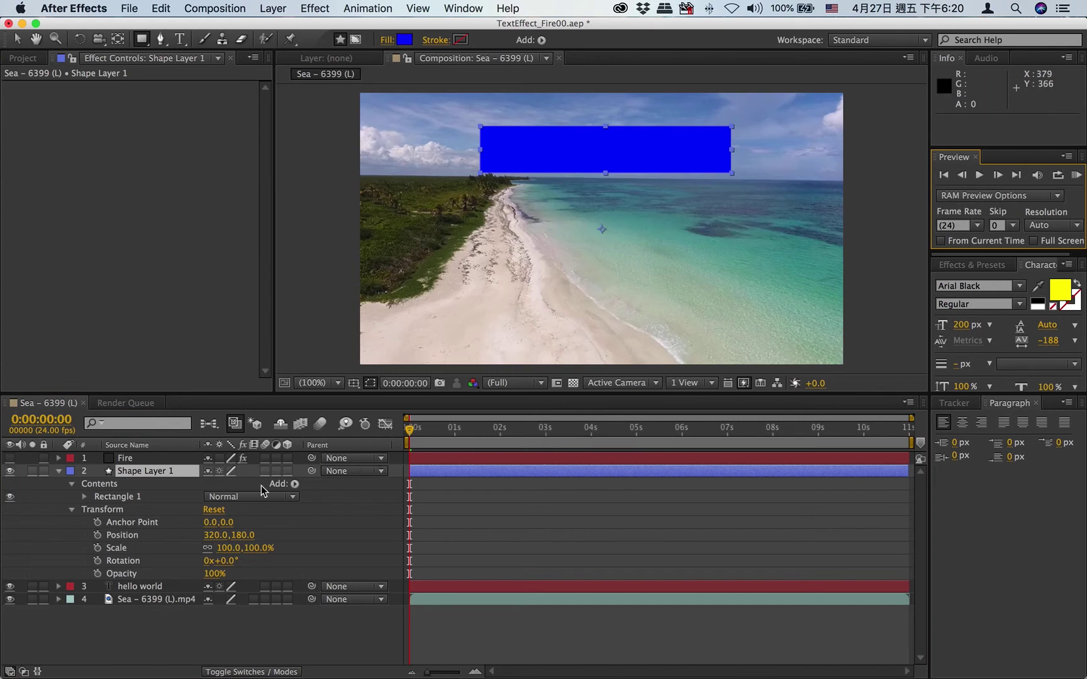
left_click(98, 536)
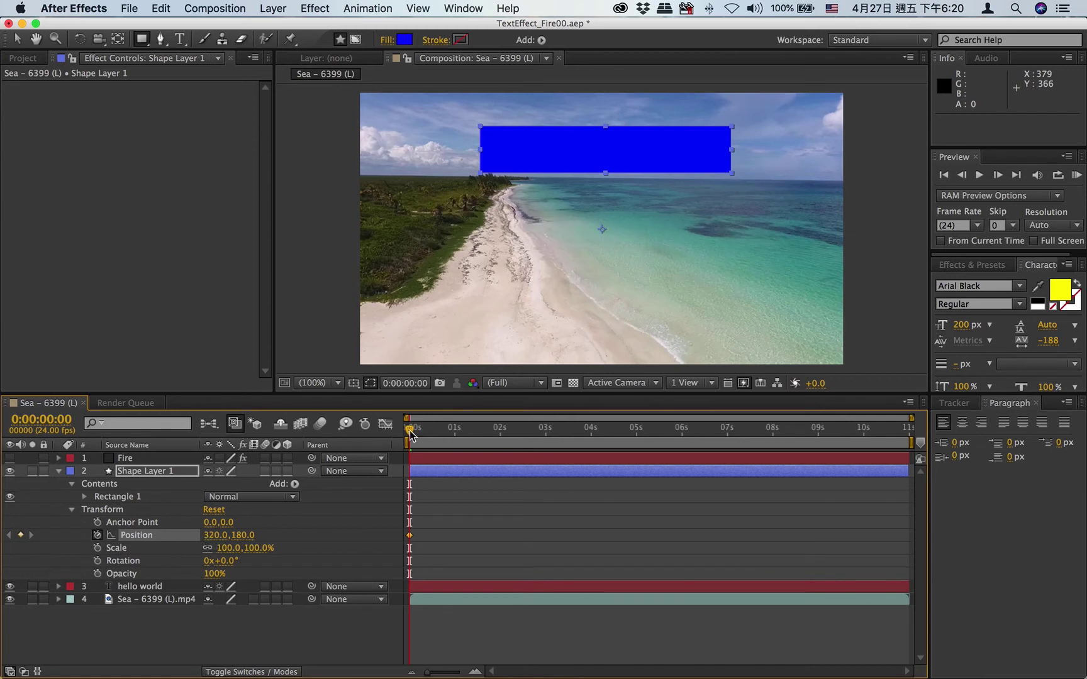
left_click_drag(409, 432, 728, 431)
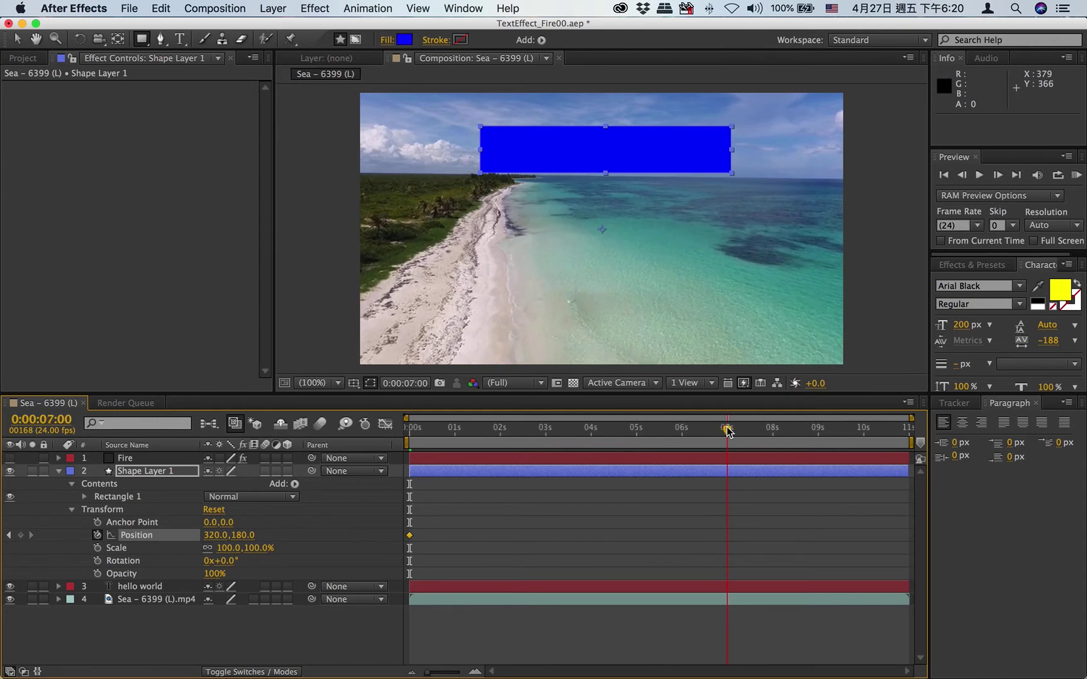
left_click_drag(728, 431, 728, 431)
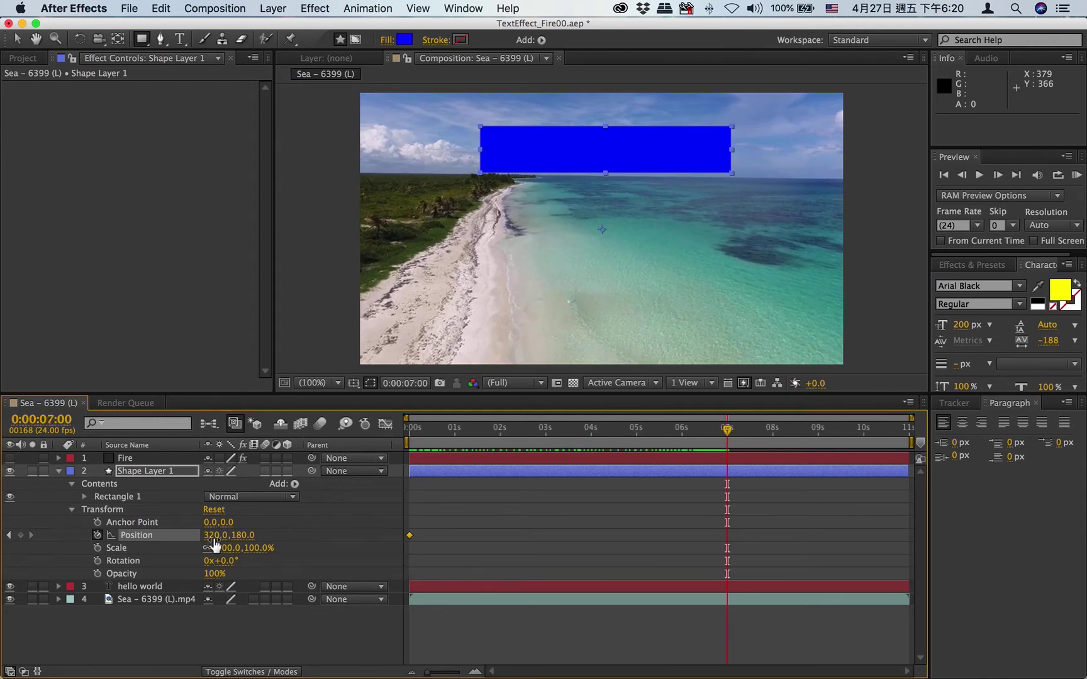
left_click_drag(214, 535, 261, 534)
left_click_drag(279, 535, 464, 537)
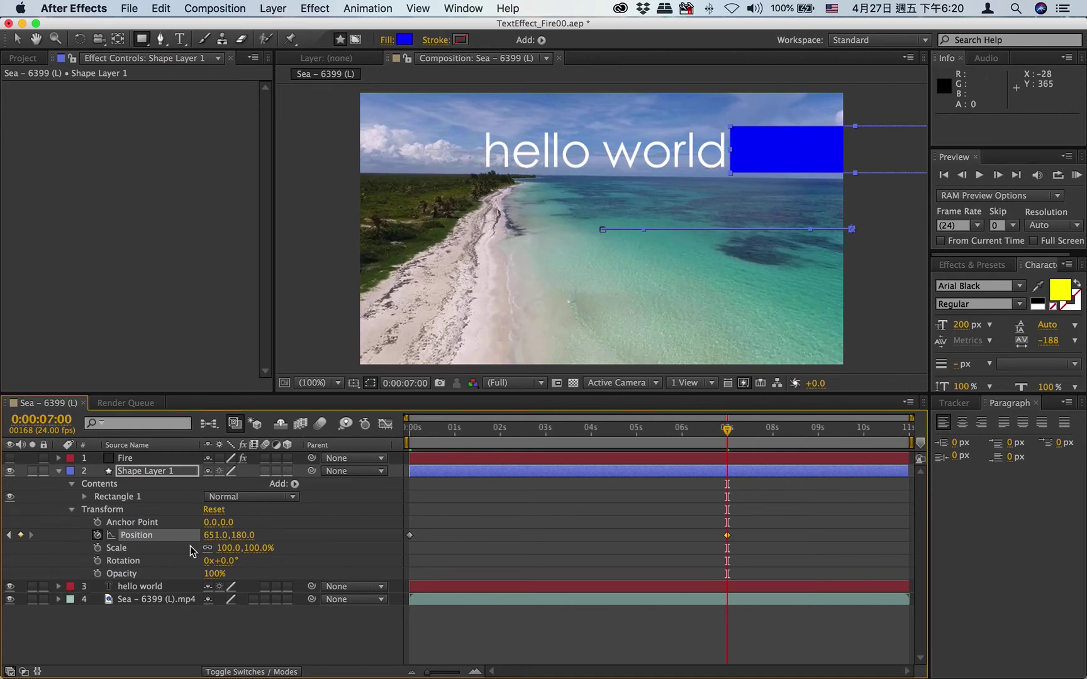
left_click(984, 178)
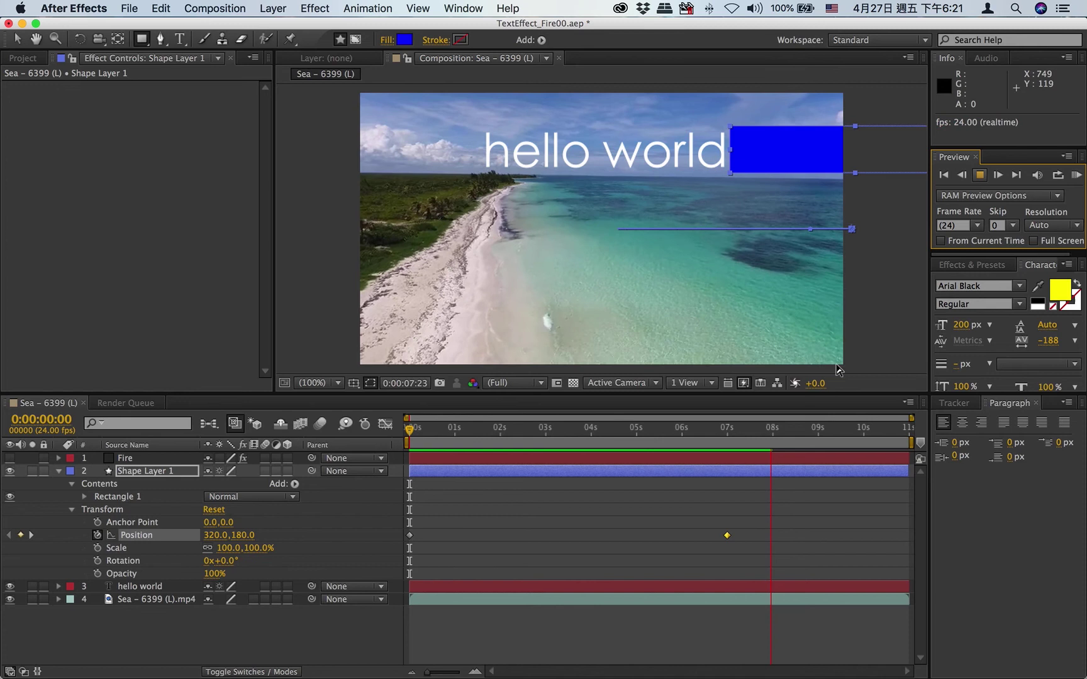
left_click(979, 175)
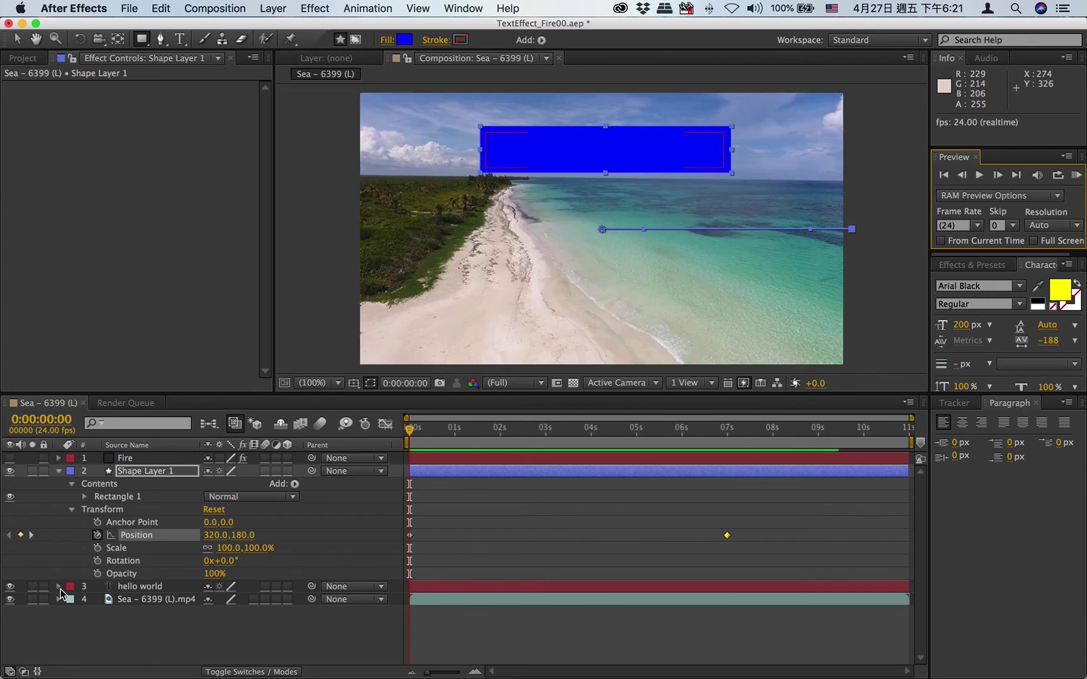
left_click(241, 672)
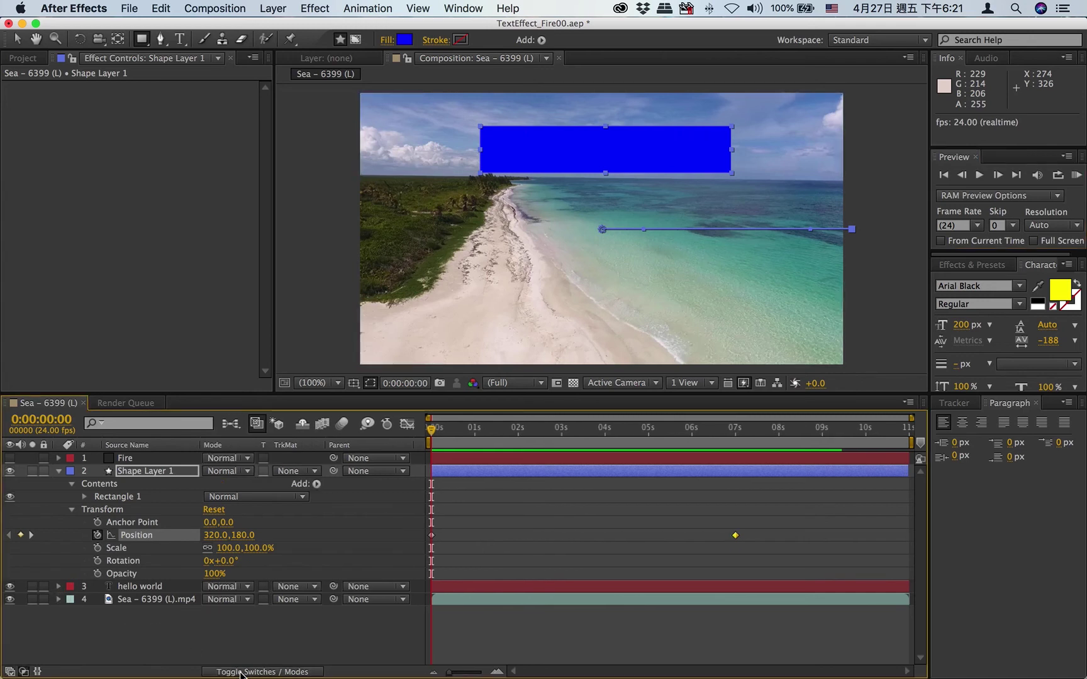
Step: Set the hello world layer's track matte to Alpha Matte 'Shape Layer 1'
left_click(158, 587)
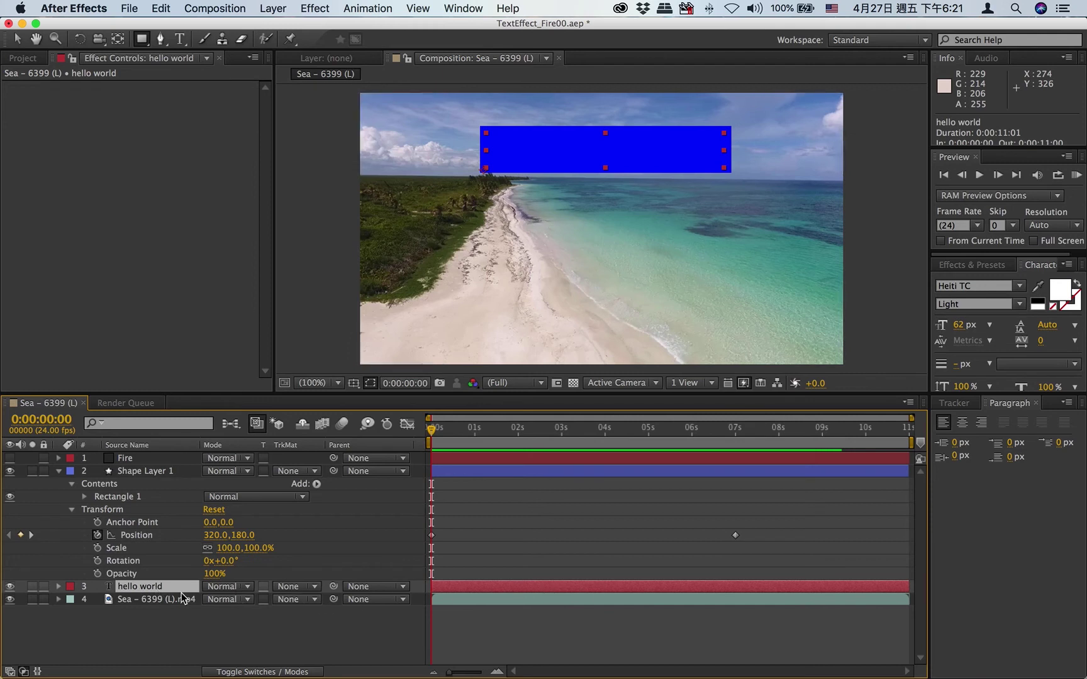
left_click(314, 588)
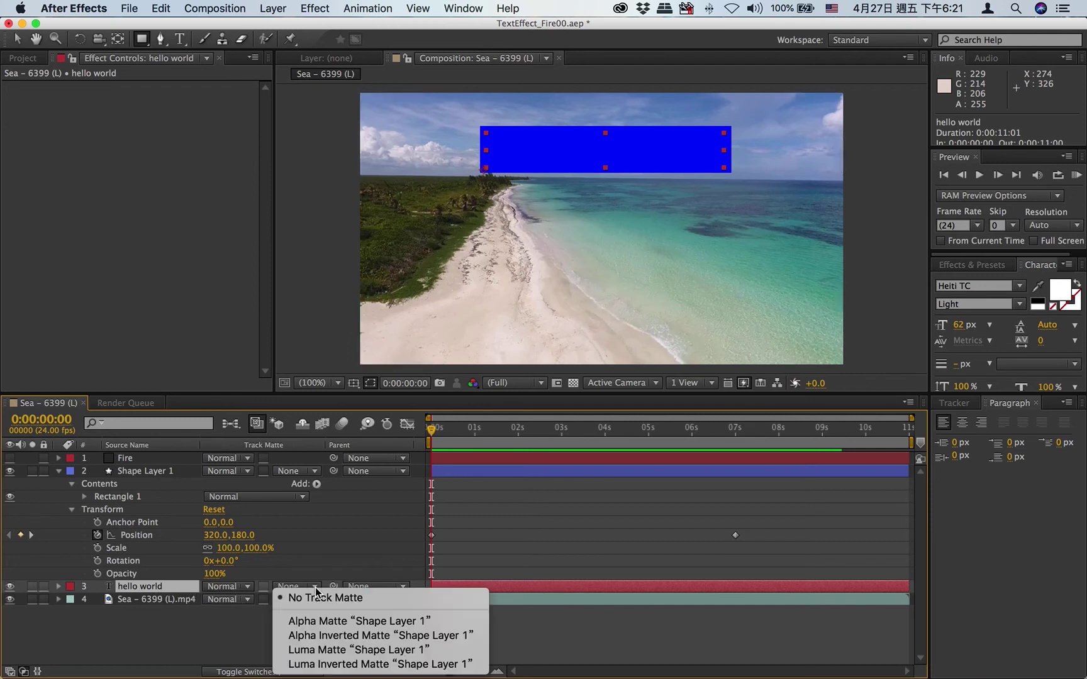
left_click(323, 624)
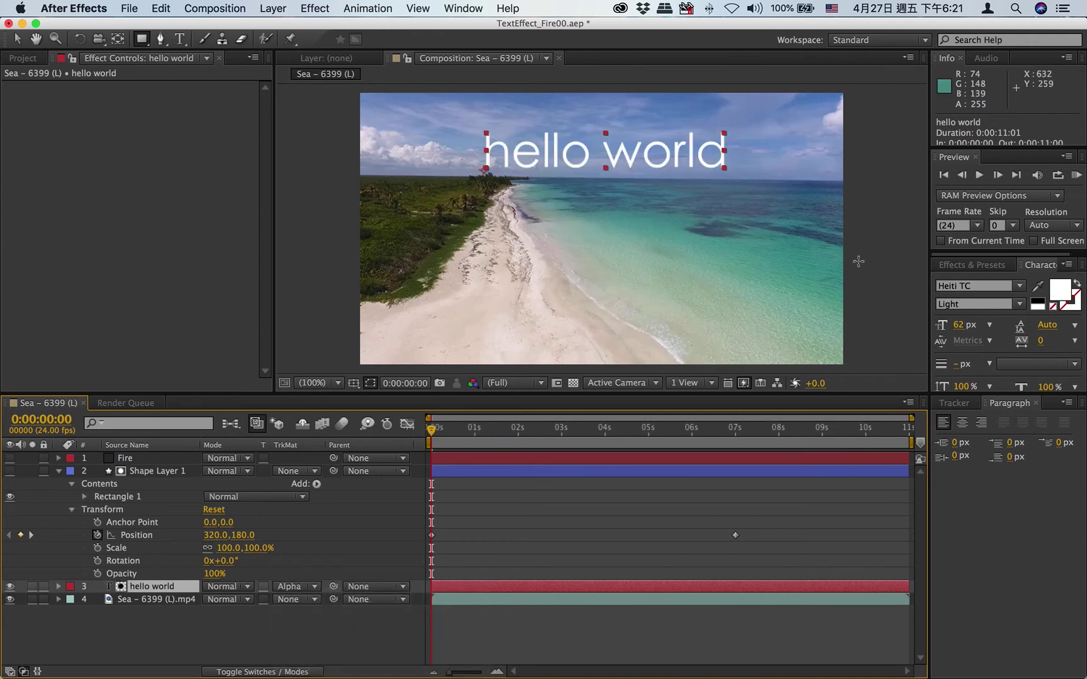
Step: Preview the text wiping away, then return to the first frame and deselect the layer
left_click(979, 175)
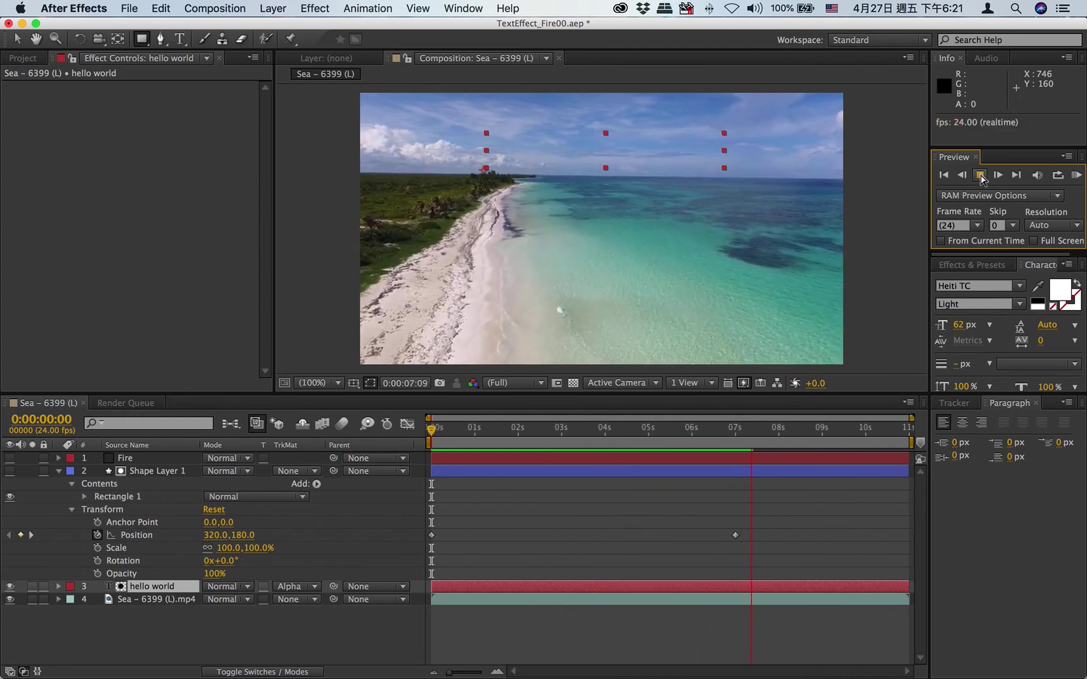
left_click(980, 176)
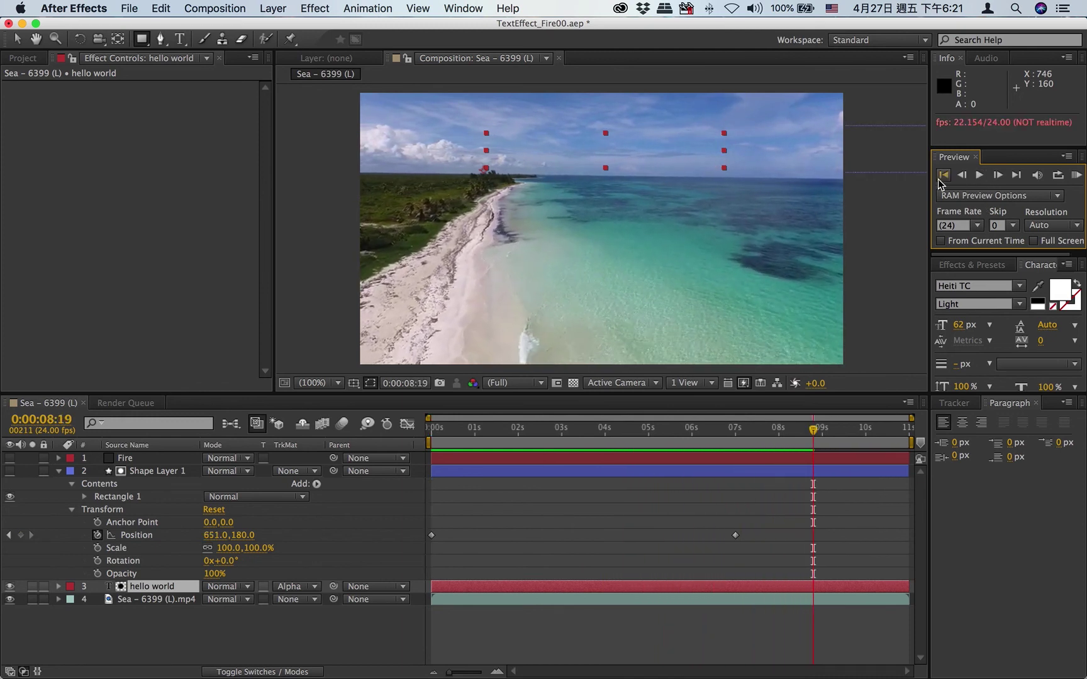
left_click(942, 177)
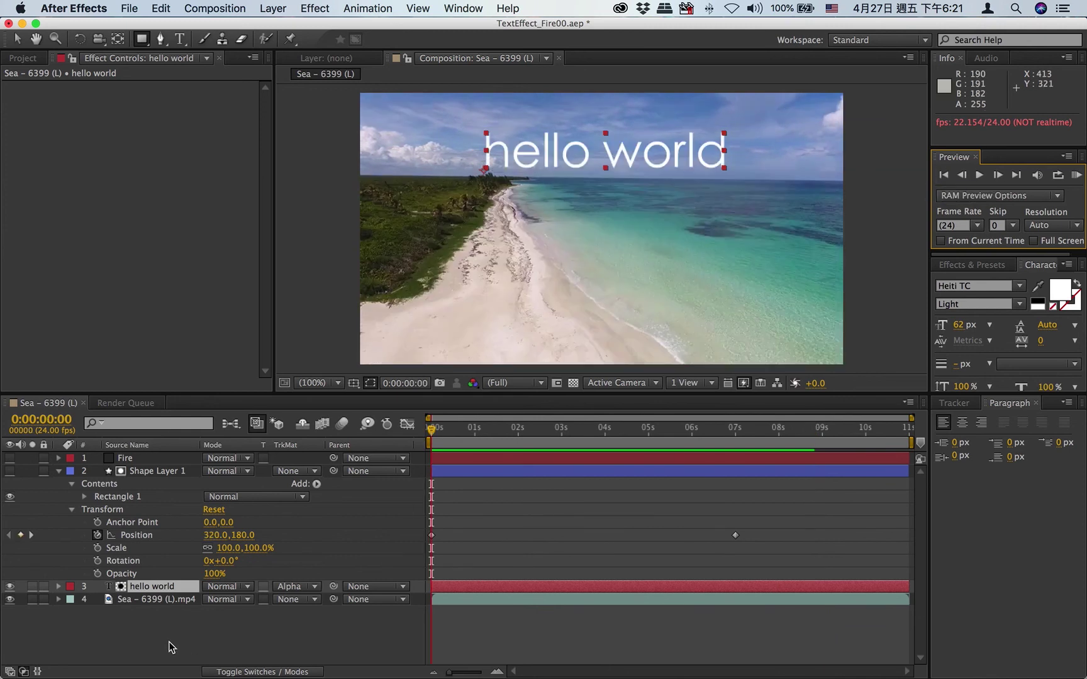
left_click(172, 647)
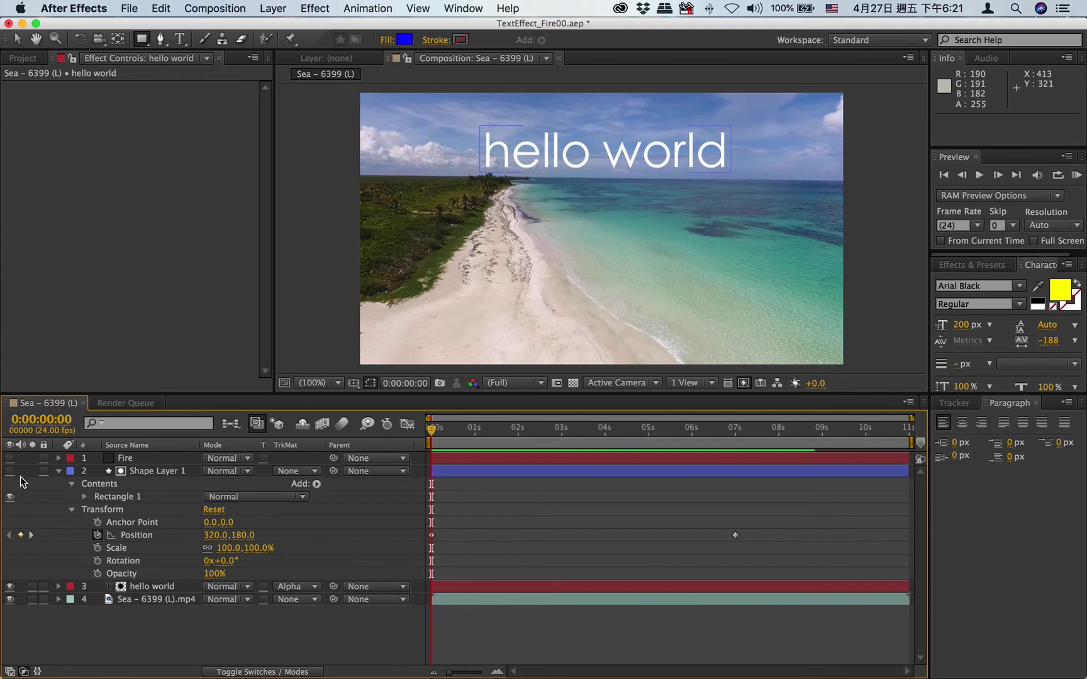
Step: Collapse Shape Layer 1, show the Fire layer again, and hide the rectangle layer
left_click(59, 471)
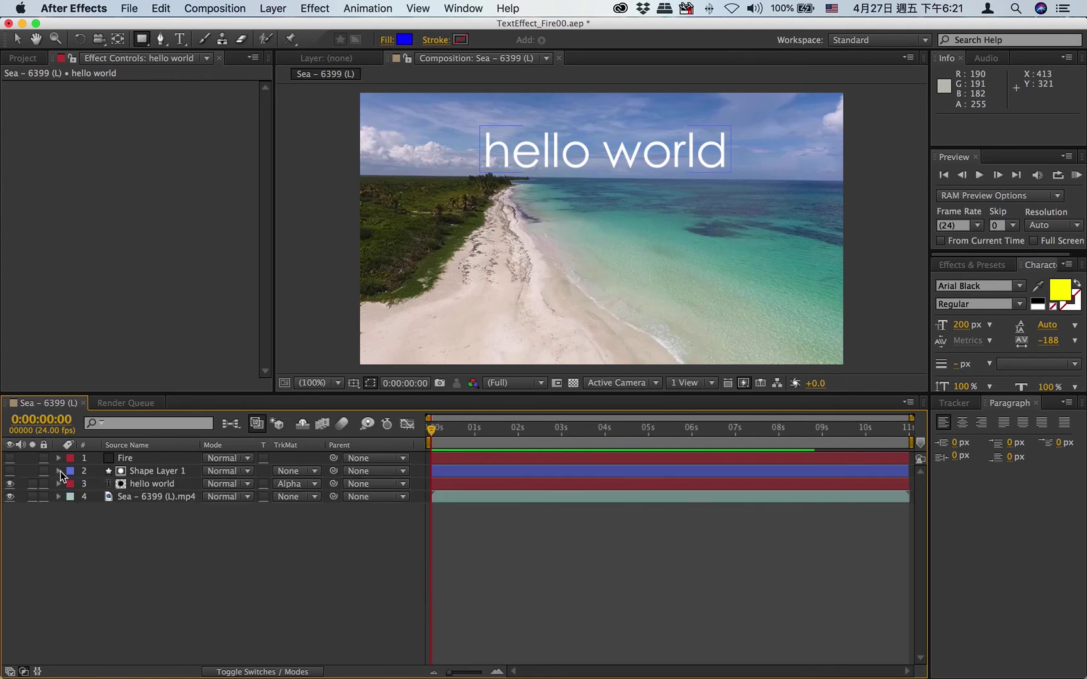
left_click(10, 458)
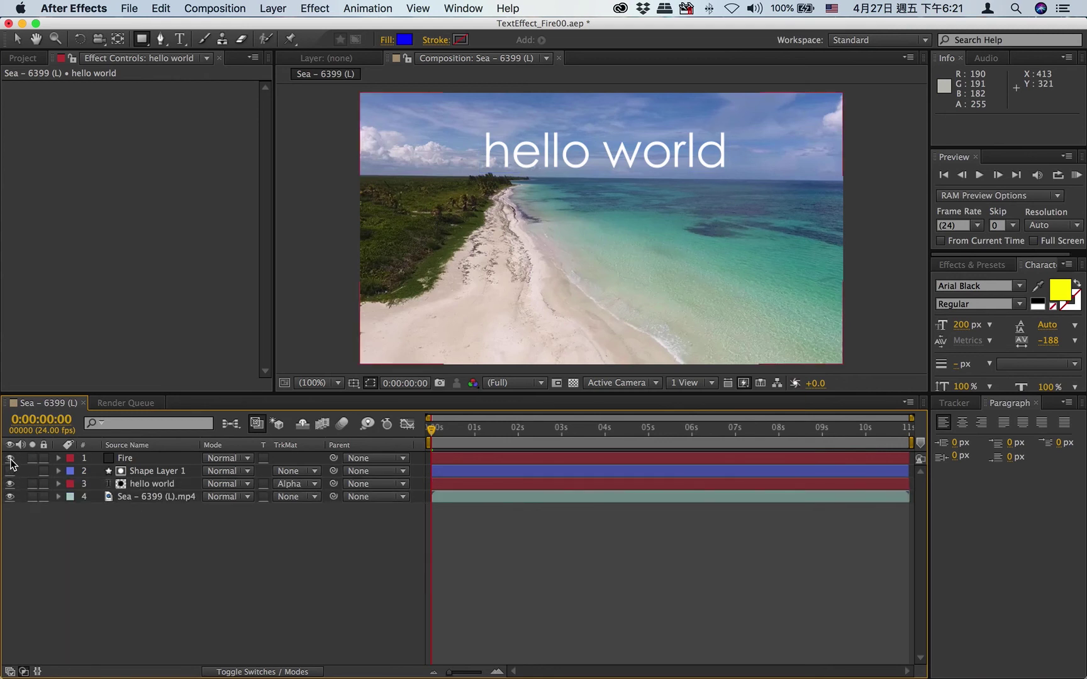
left_click(10, 471)
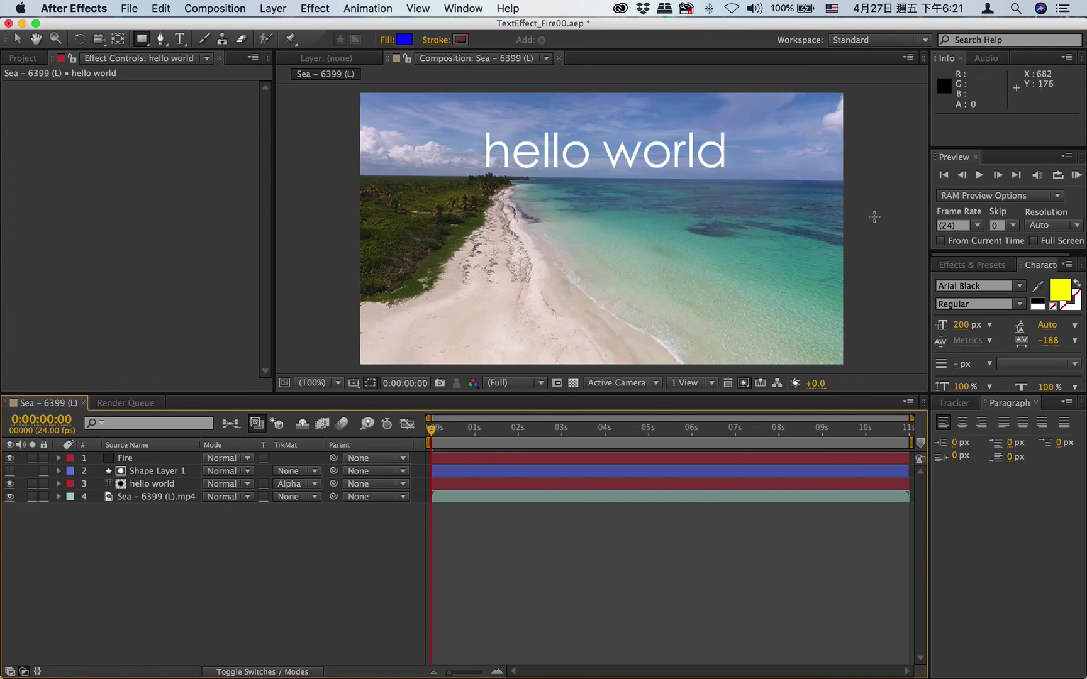
Step: Preview the whole composition, then stop and return to the first frame
left_click(943, 176)
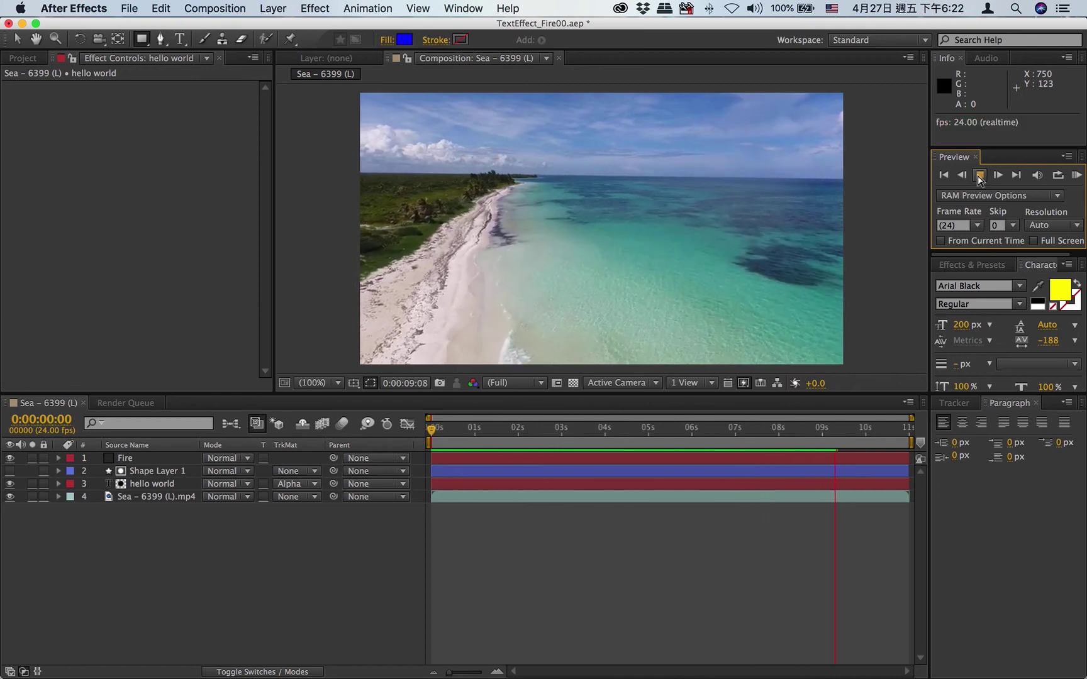
left_click(978, 177)
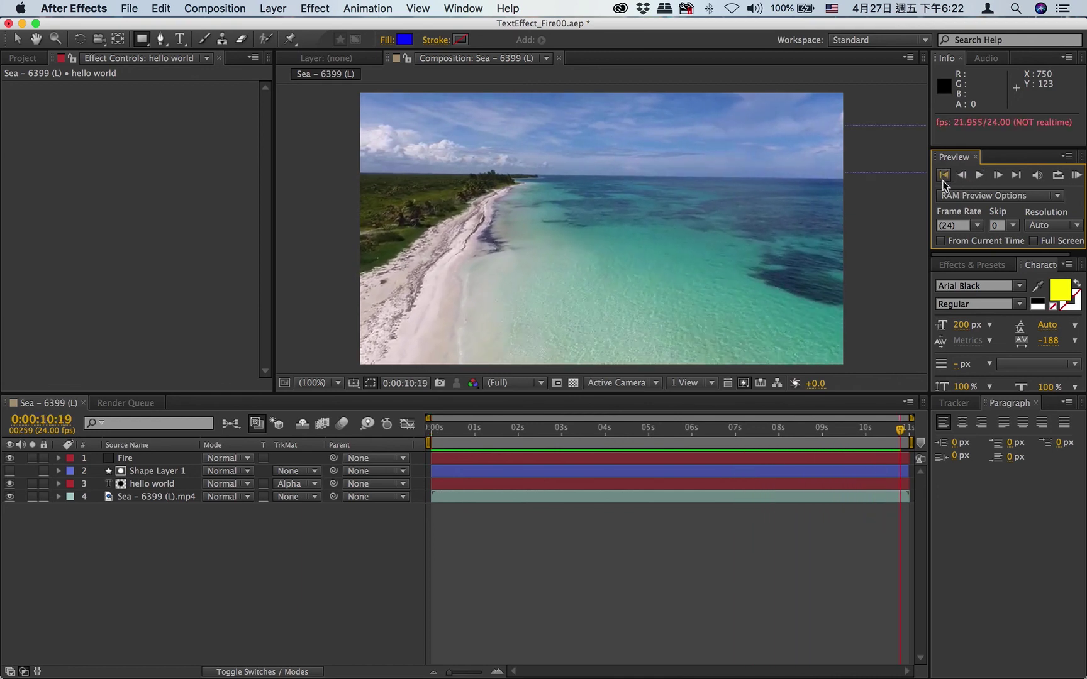
left_click(944, 176)
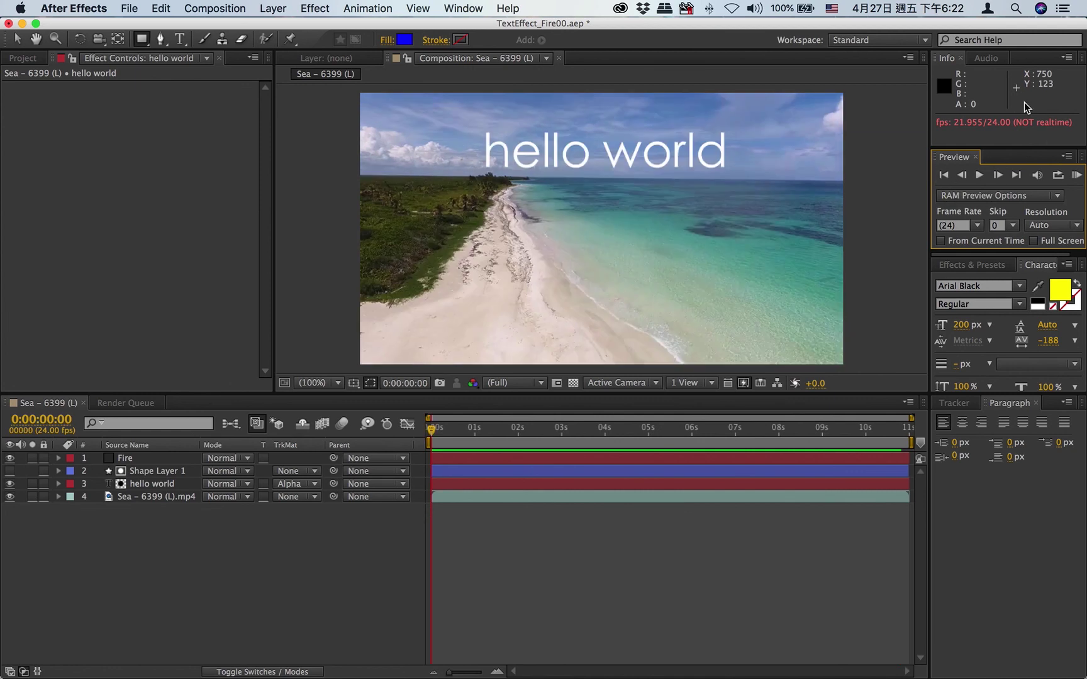